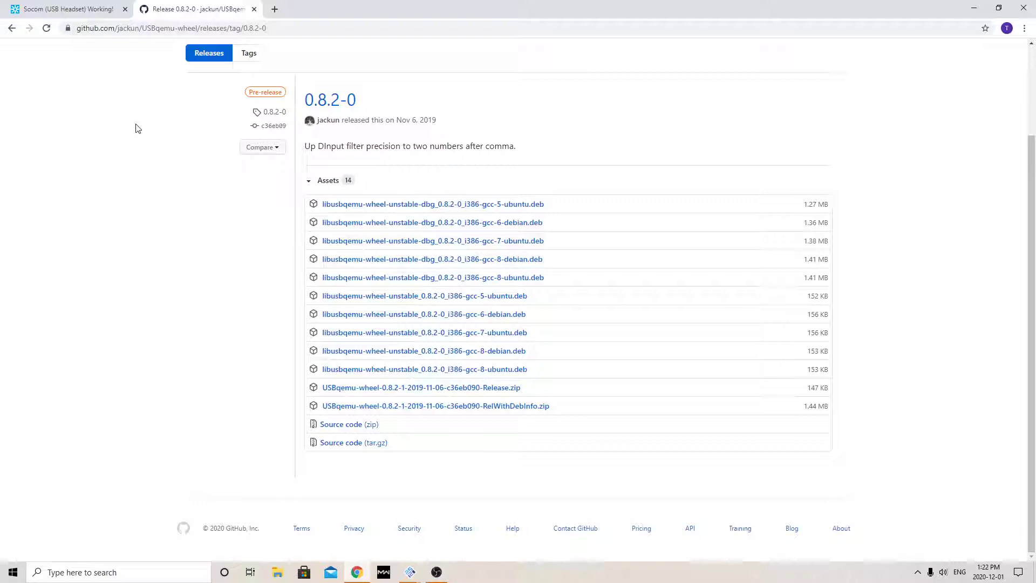
Review the PCSX2 forum thread on getting the Socom USB headset working and the linked USBqemu-wheel release page
left_click(74, 5)
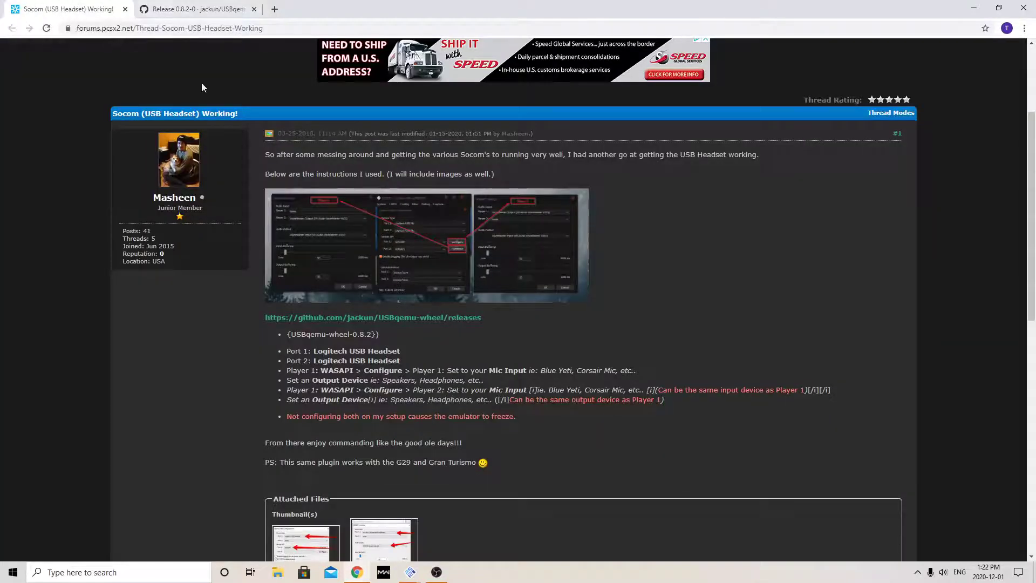
scroll(374, 248, "down", 8)
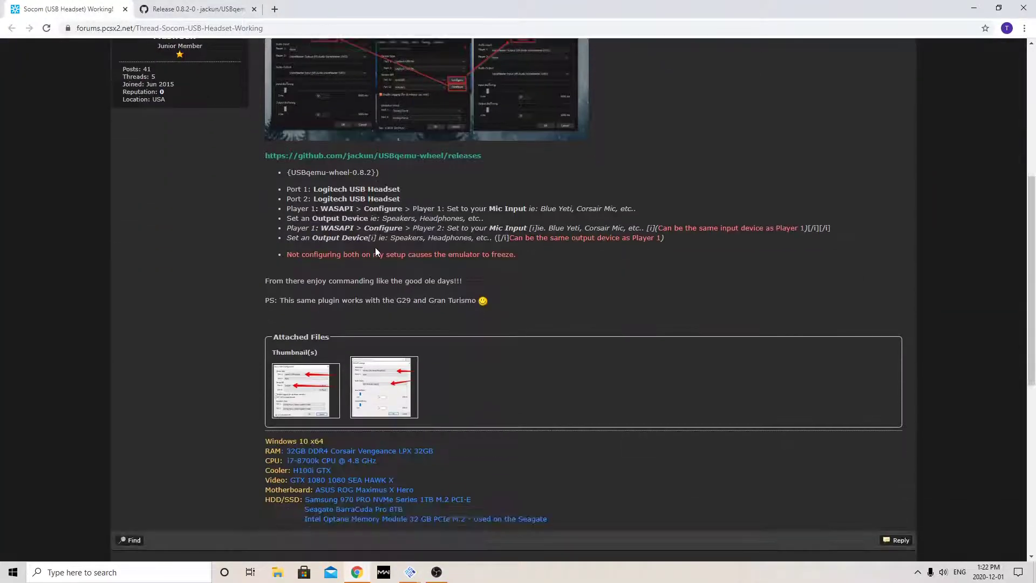
scroll(196, 75, "down", 5)
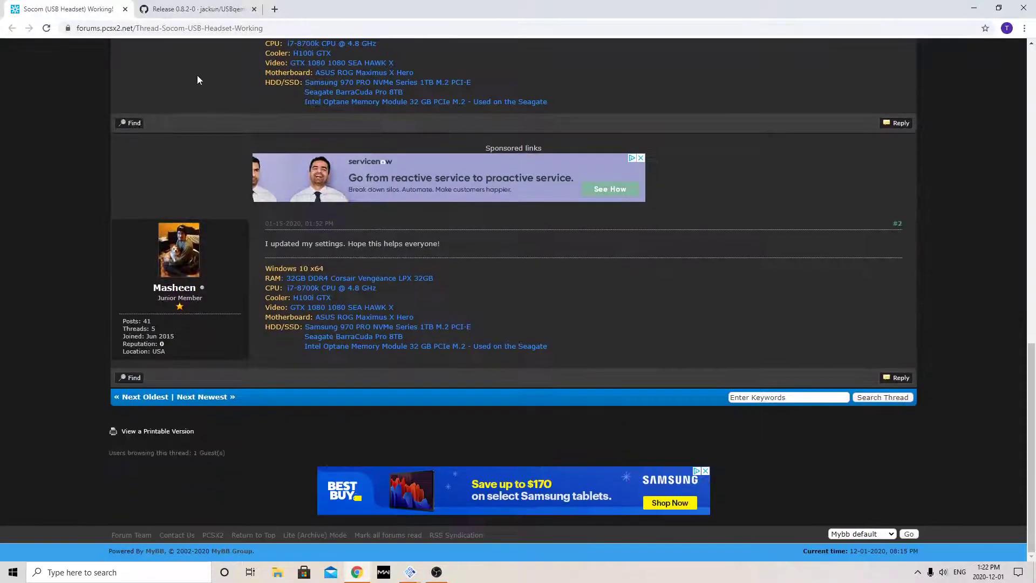
left_click(197, 8)
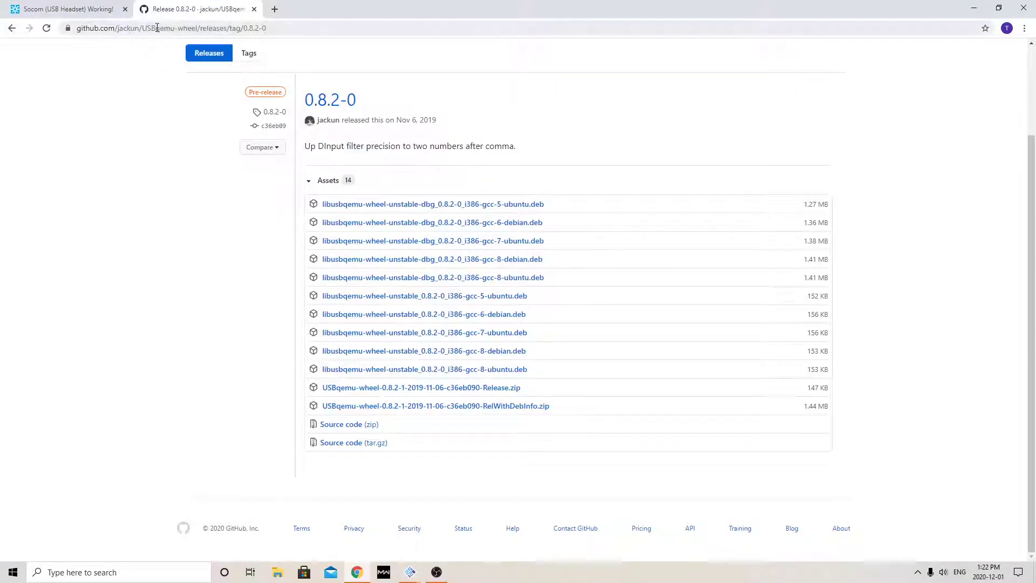
left_click(102, 8)
scroll(288, 172, "up", 15)
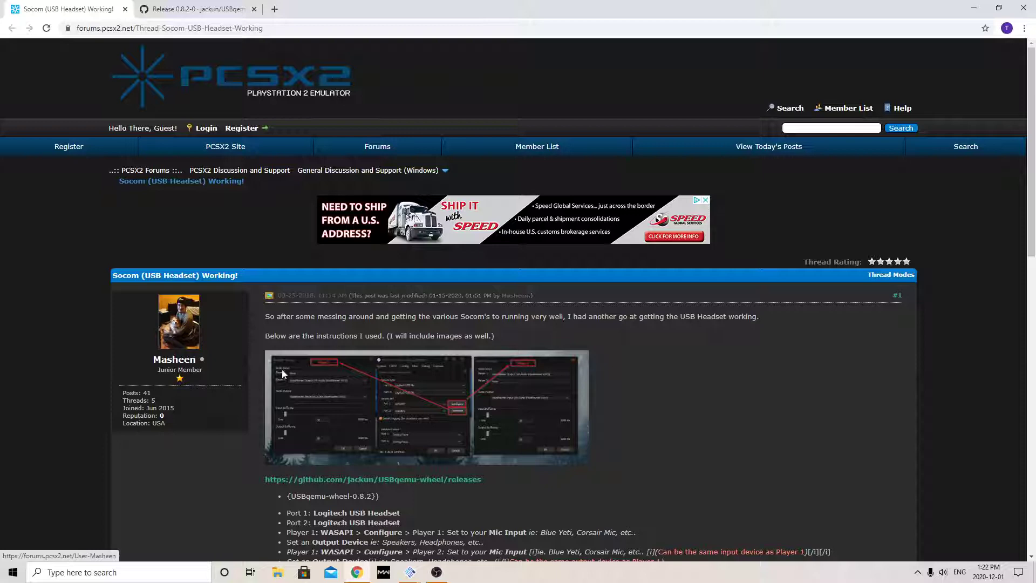
scroll(332, 390, "down", 4)
Download USBqemu-wheel-0.8.2-1-2019-11-06-c36eb090-Release.zip from the GitHub release page, keep the flagged file and open the archive
left_click(238, 6)
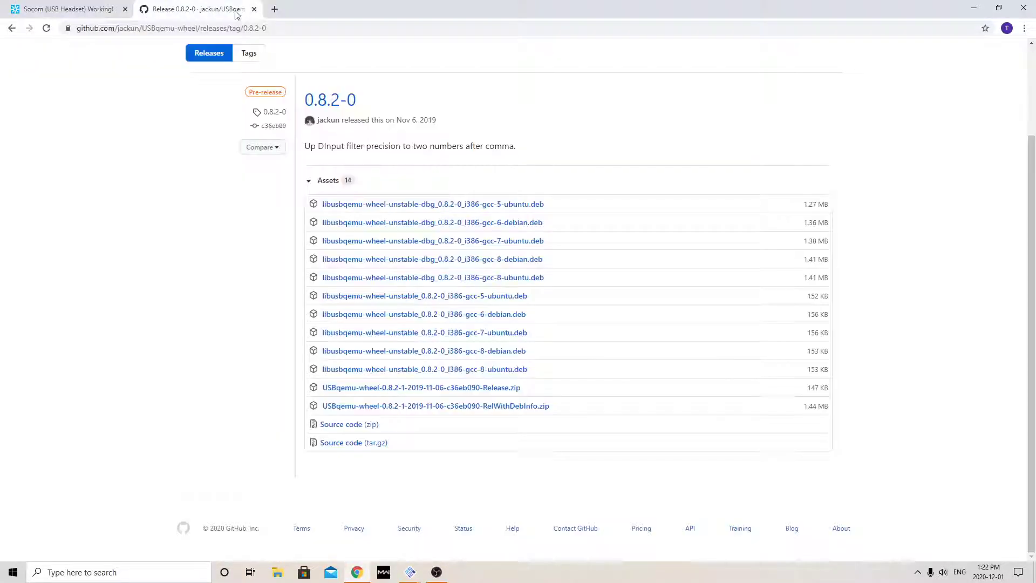
left_click(461, 395)
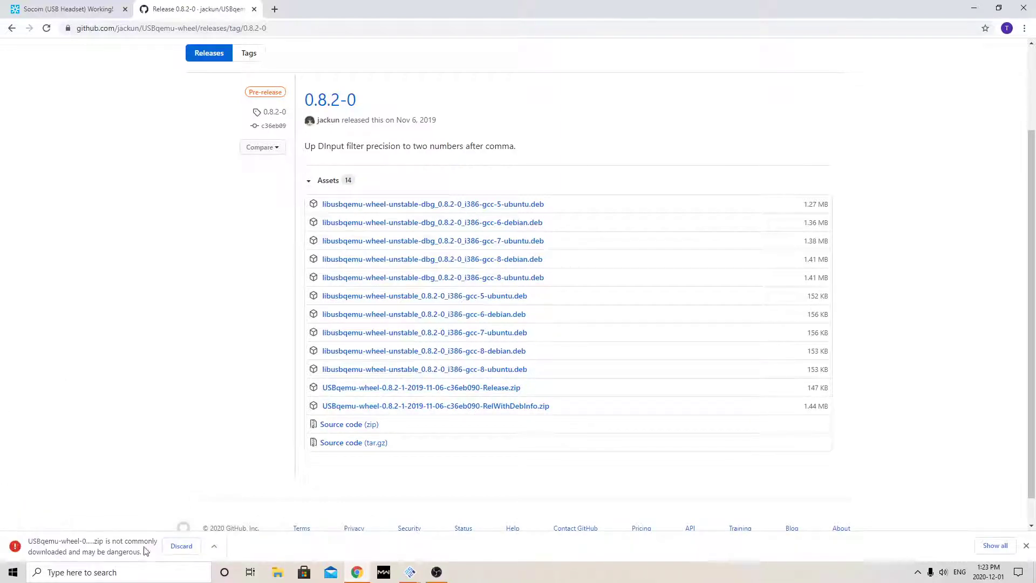
left_click(214, 546)
left_click(225, 505)
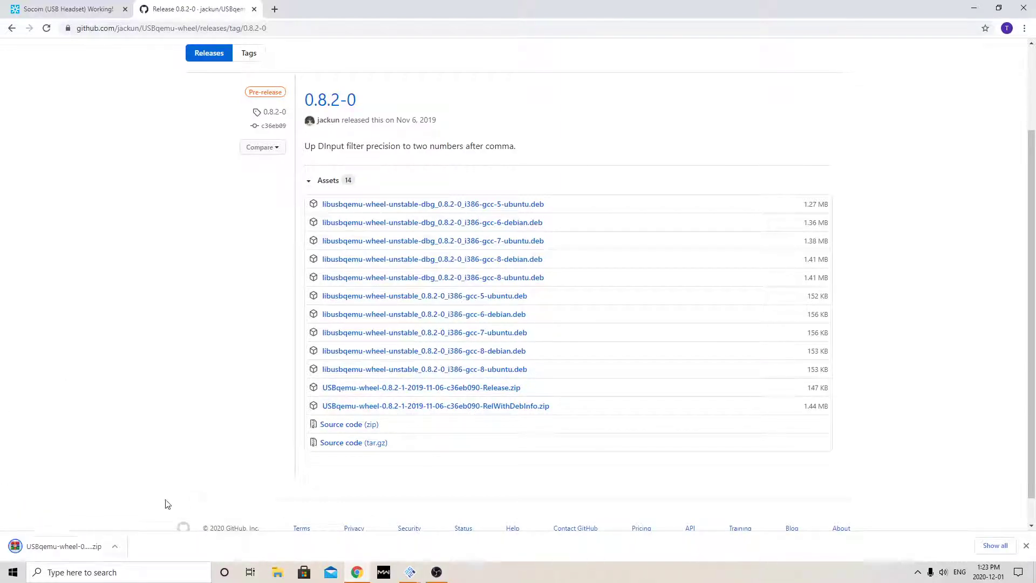
left_click(68, 547)
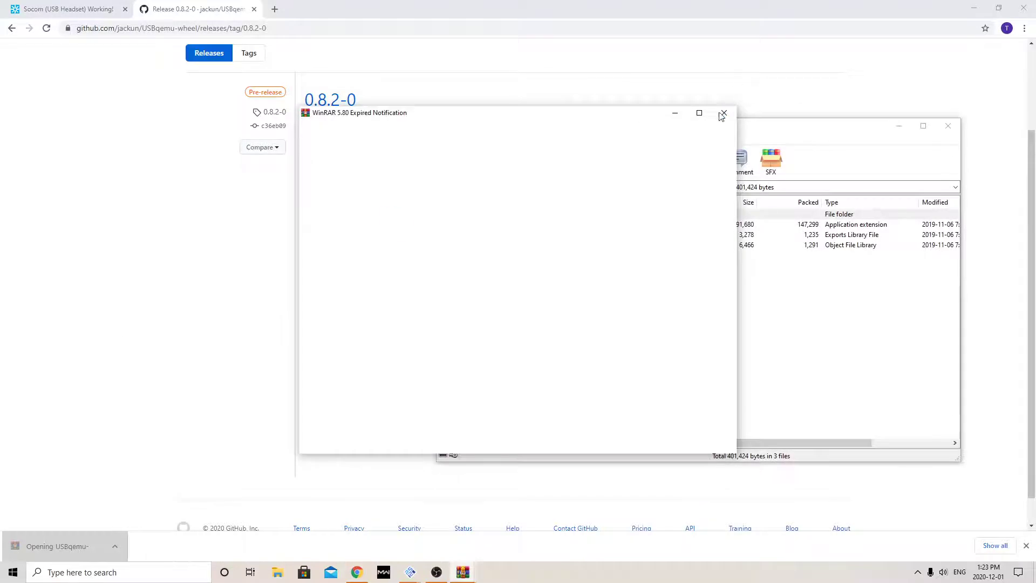
left_click(723, 113)
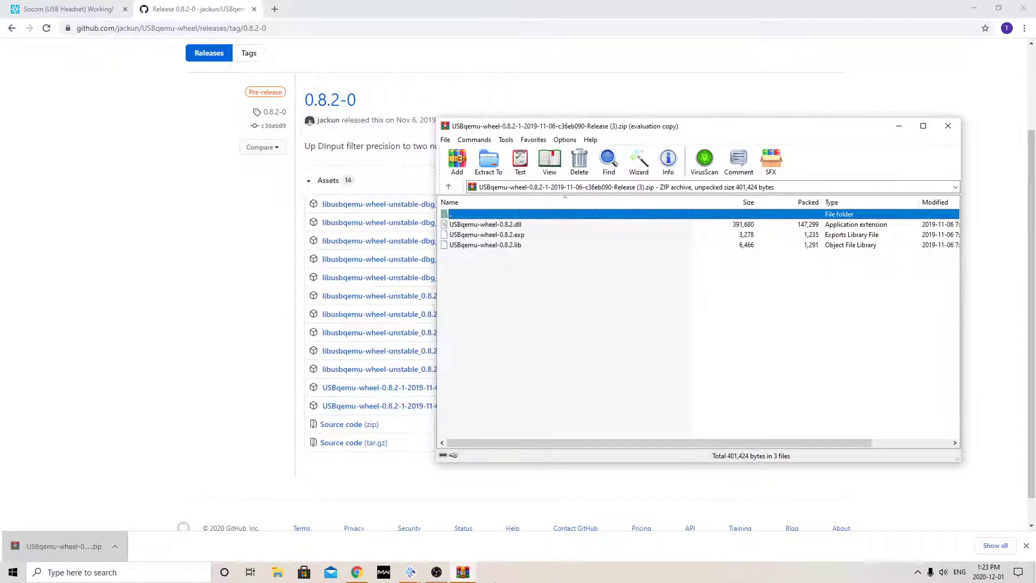
Switch to PCSX2, bring up the plugin selector and open its plugins folder in Explorer
left_click(410, 572)
left_click(438, 547)
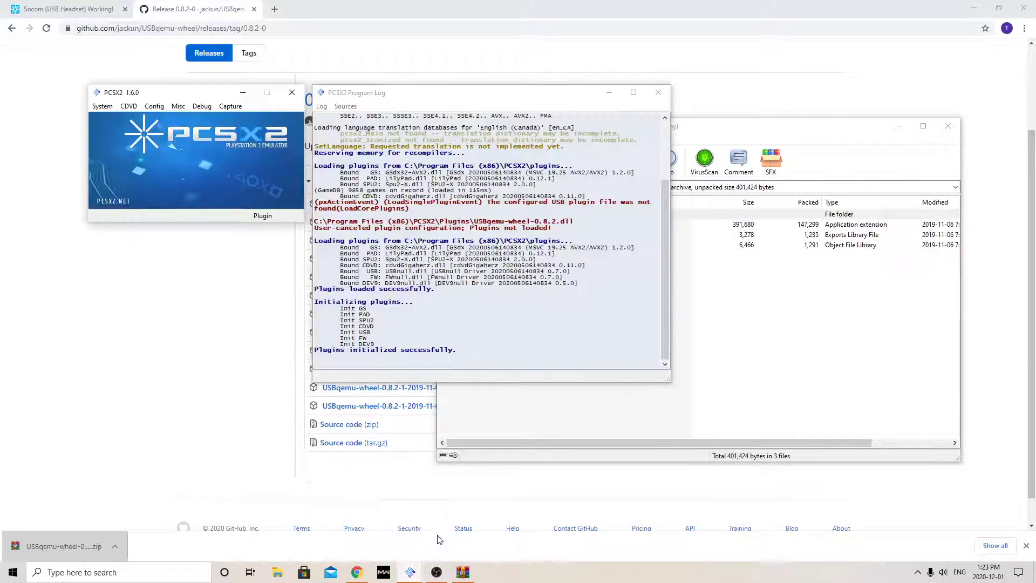
left_click(156, 107)
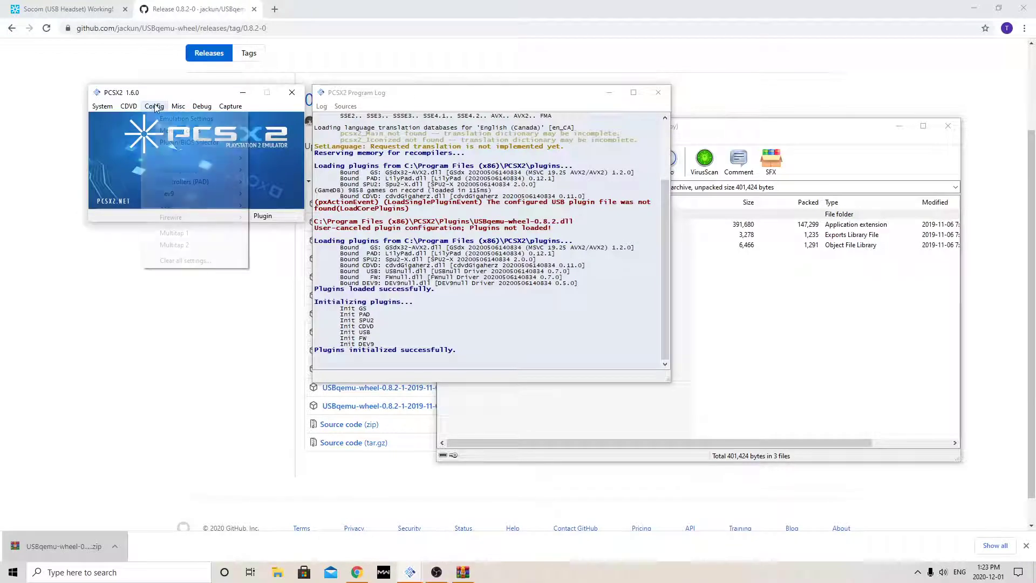
left_click(178, 142)
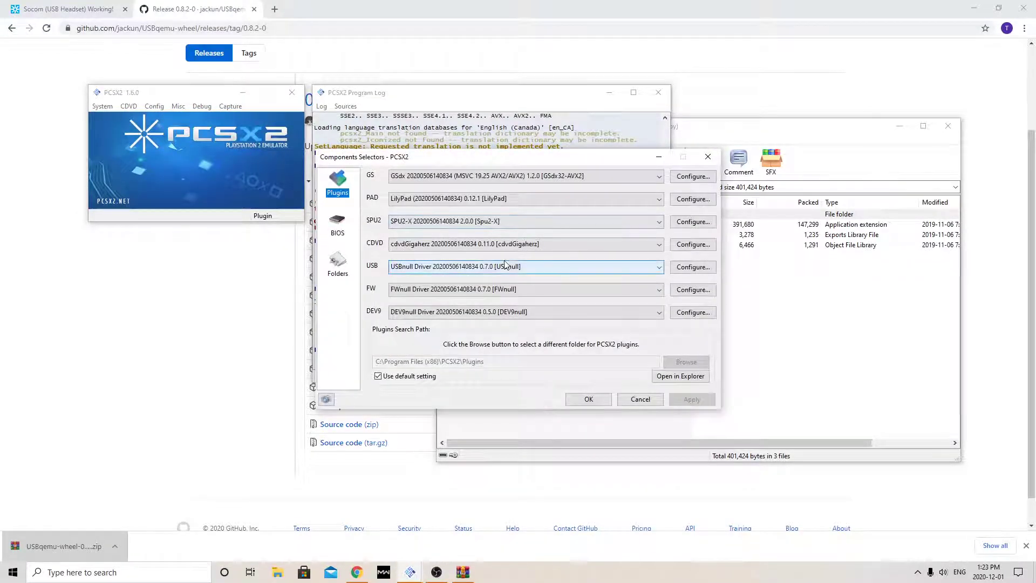
left_click(642, 270)
left_click(642, 270)
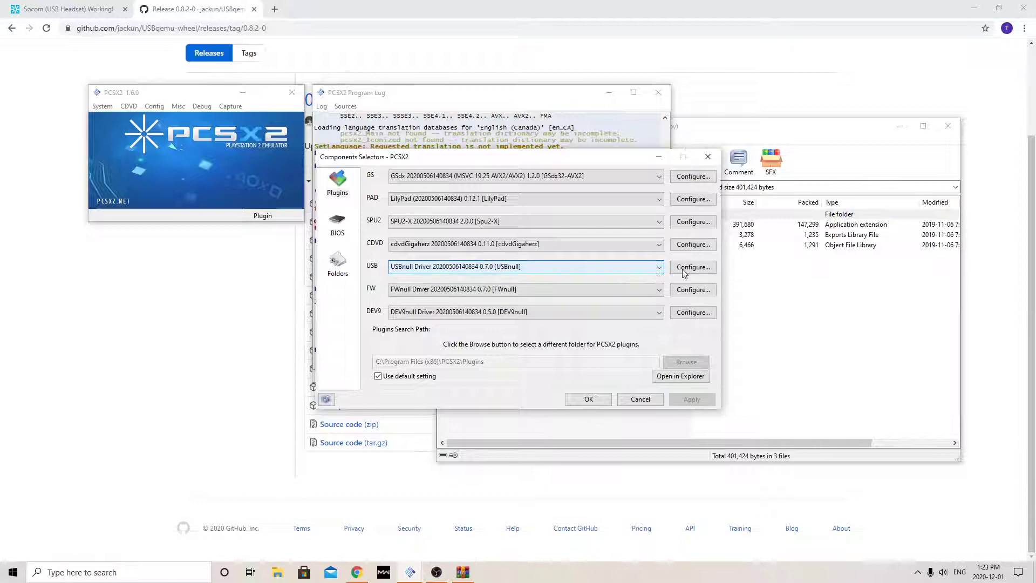
left_click(669, 376)
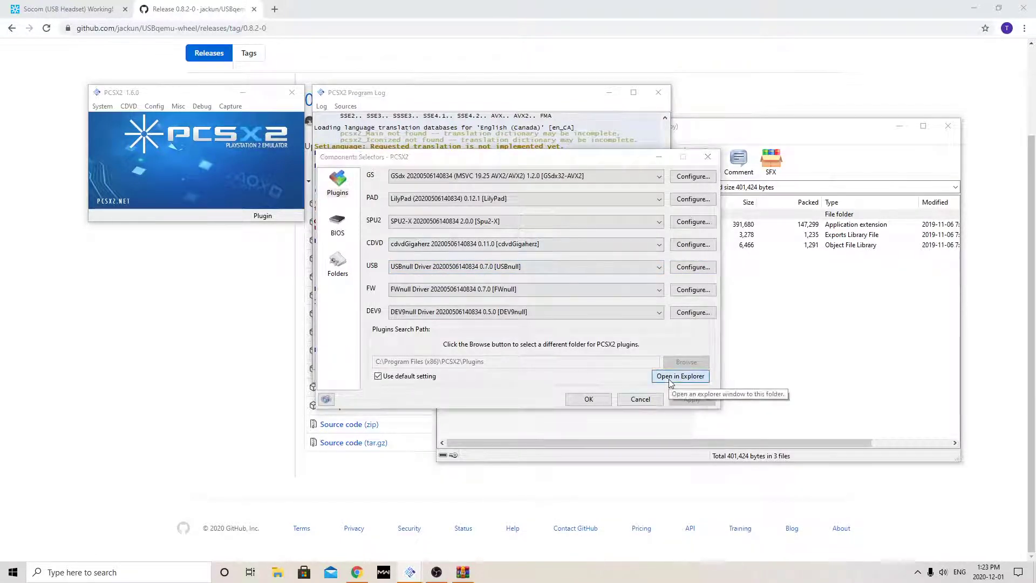
Copy USBqemu-wheel-0.8.2.dll from the archive into the PCSX2 Plugins folder with administrator permission, then close the open windows and the plugin selector
left_click_drag(572, 155, 195, 150)
left_click(773, 300)
left_click_drag(518, 226, 339, 378)
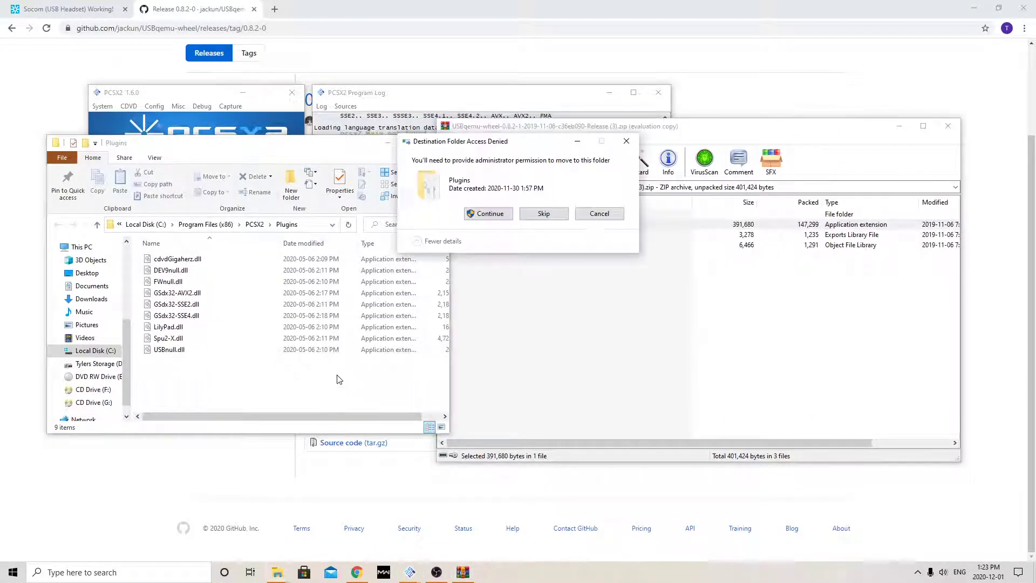
left_click(490, 214)
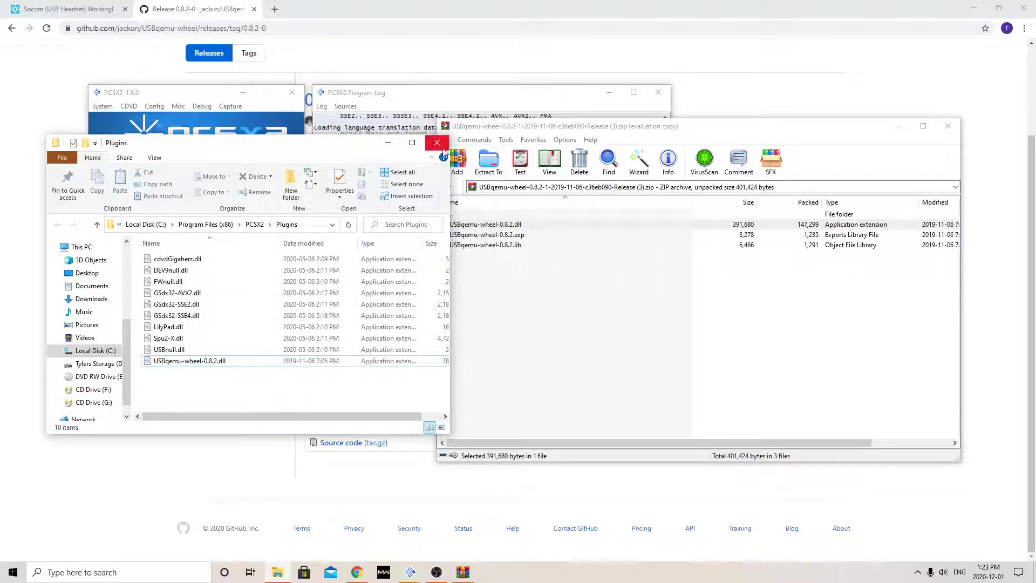
left_click(437, 142)
left_click(948, 126)
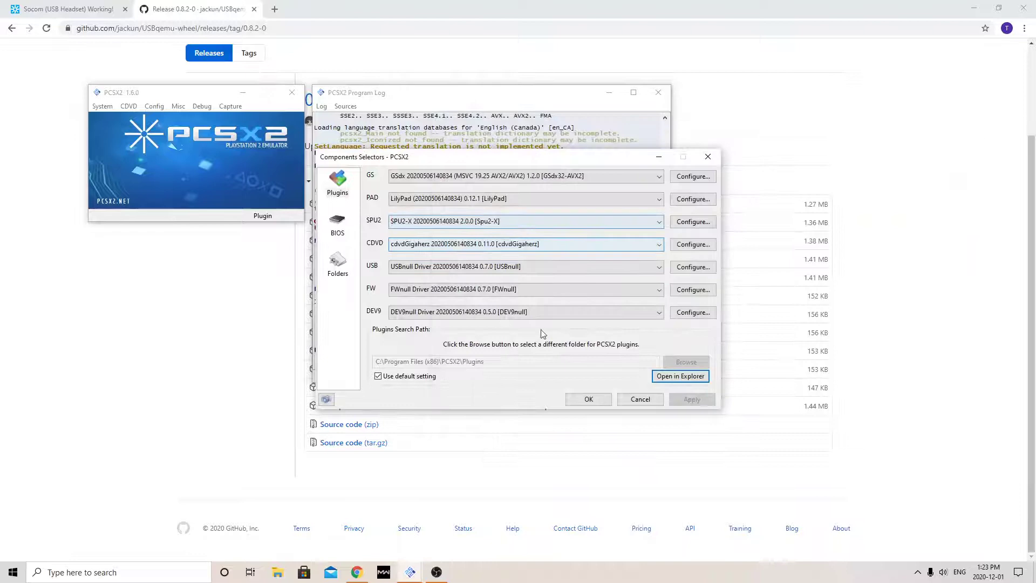
left_click(588, 399)
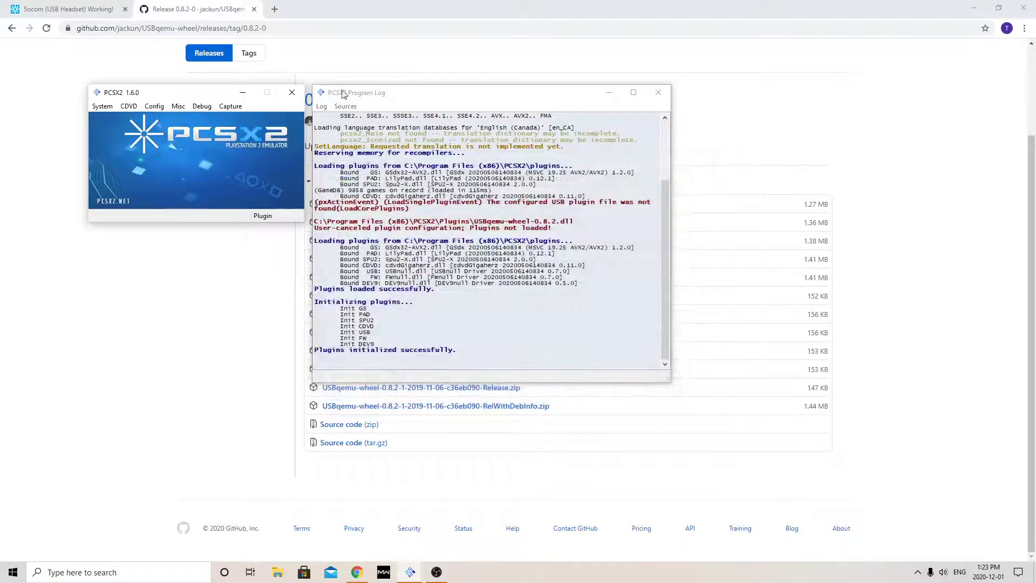
Reopen the plugin selector, set the USB plugin to Qemu USB Driver (Wheel) 0.8.2 and apply it
left_click(154, 107)
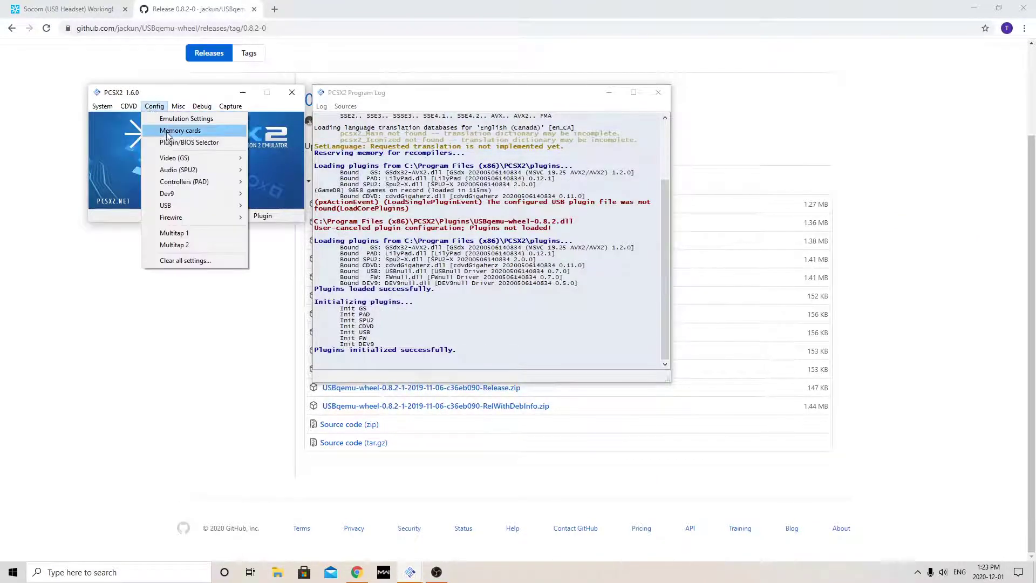
left_click(186, 142)
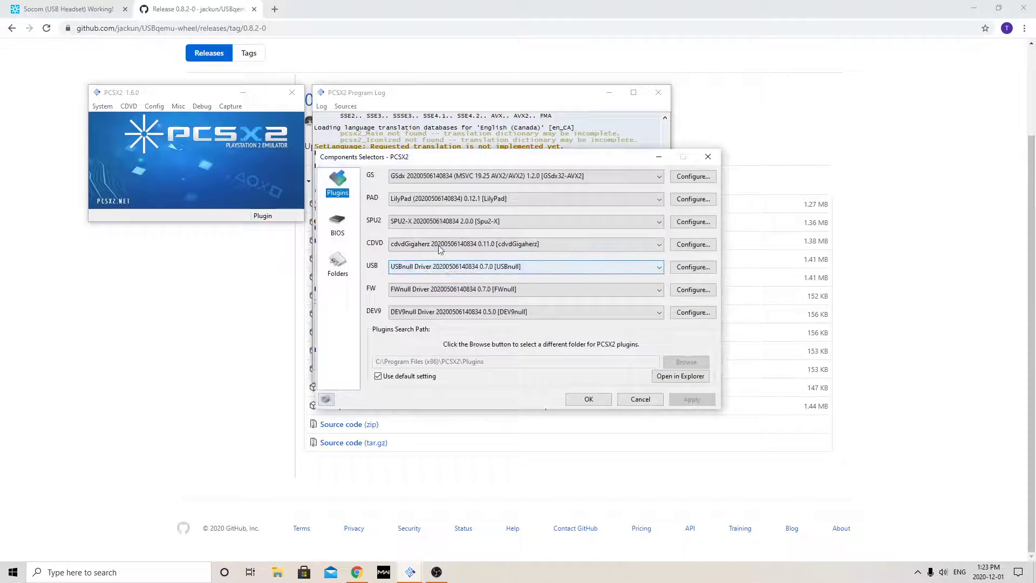
left_click(473, 267)
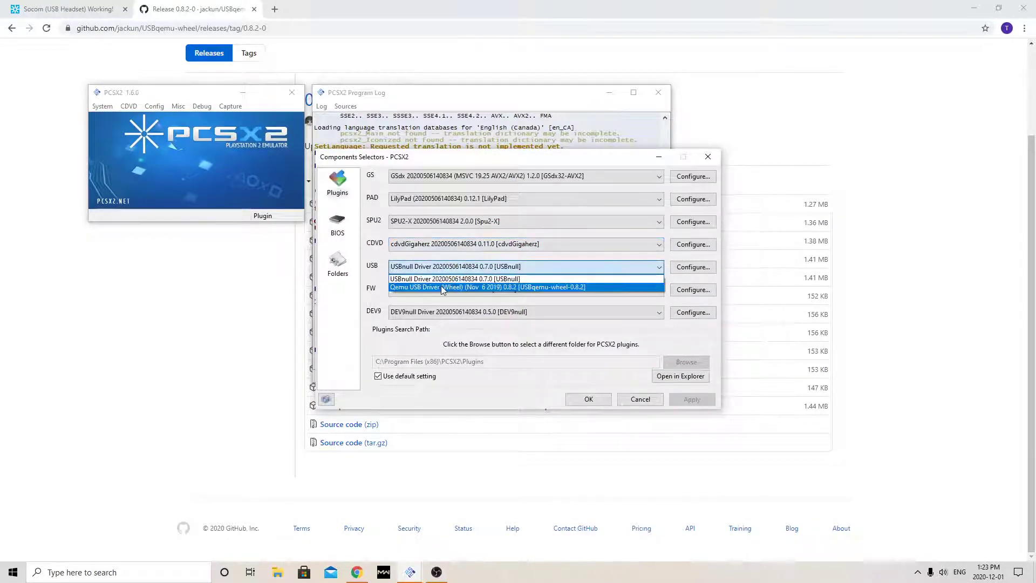
left_click(489, 286)
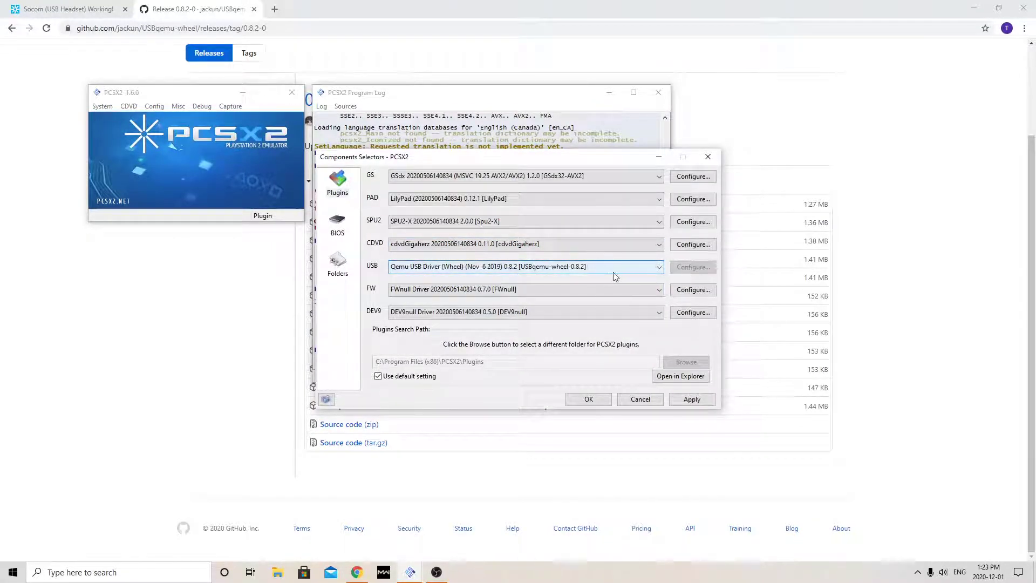
left_click(686, 402)
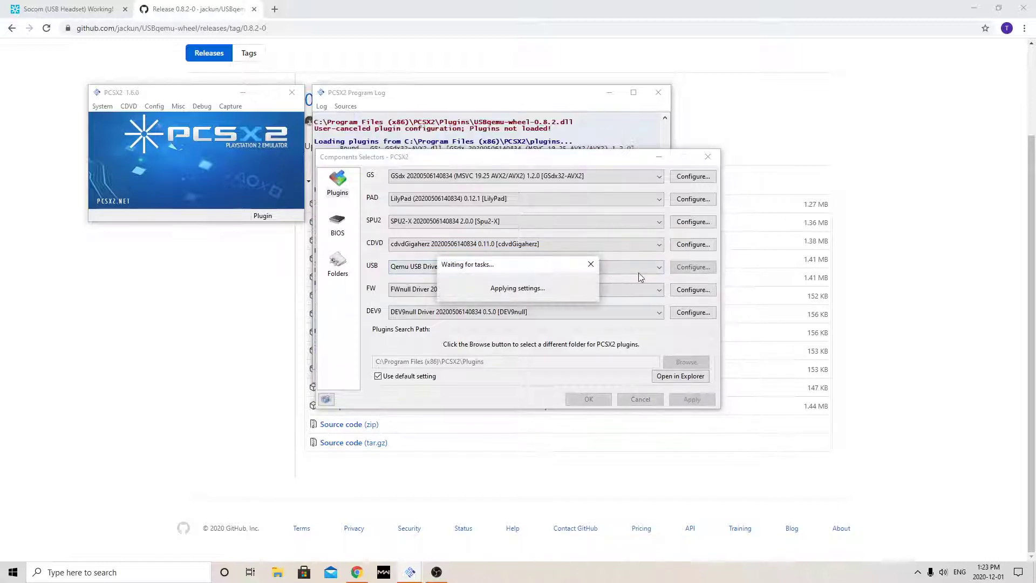
Open the USB plugin's configuration and set the device type of Port 1 and Port 2 to Logitech USB Headset
left_click(687, 268)
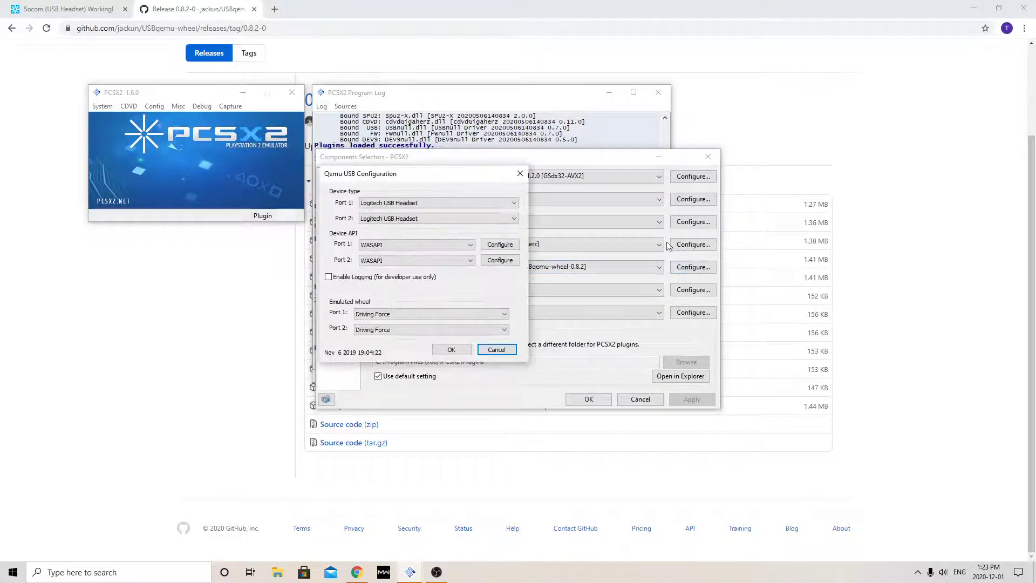
left_click(401, 203)
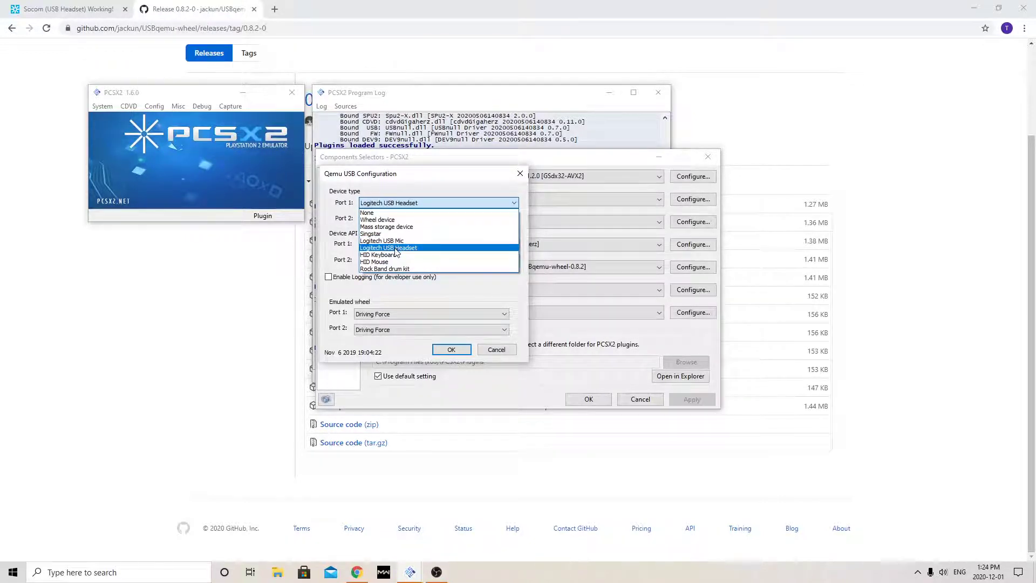
left_click(396, 249)
left_click(395, 219)
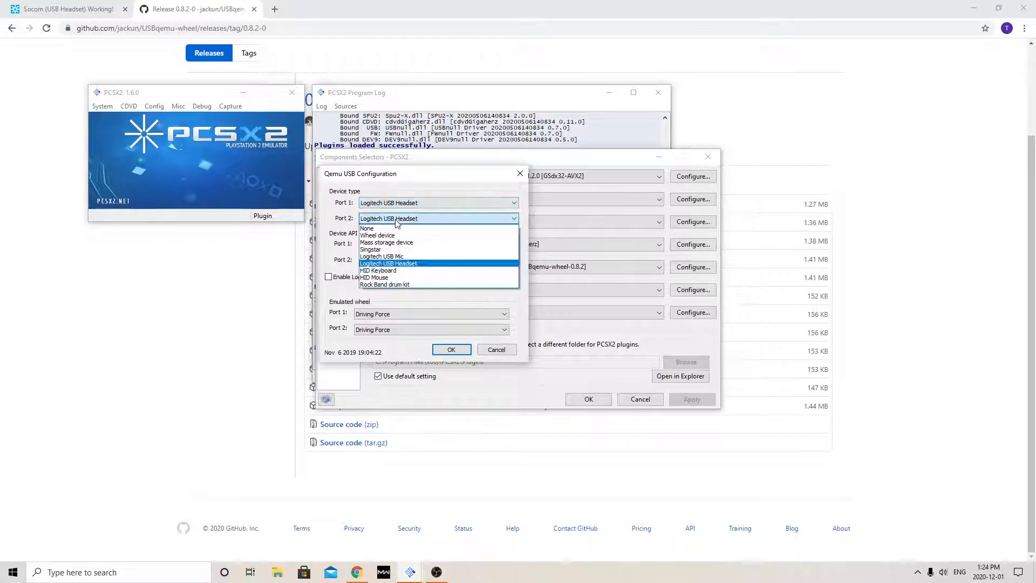
left_click(386, 263)
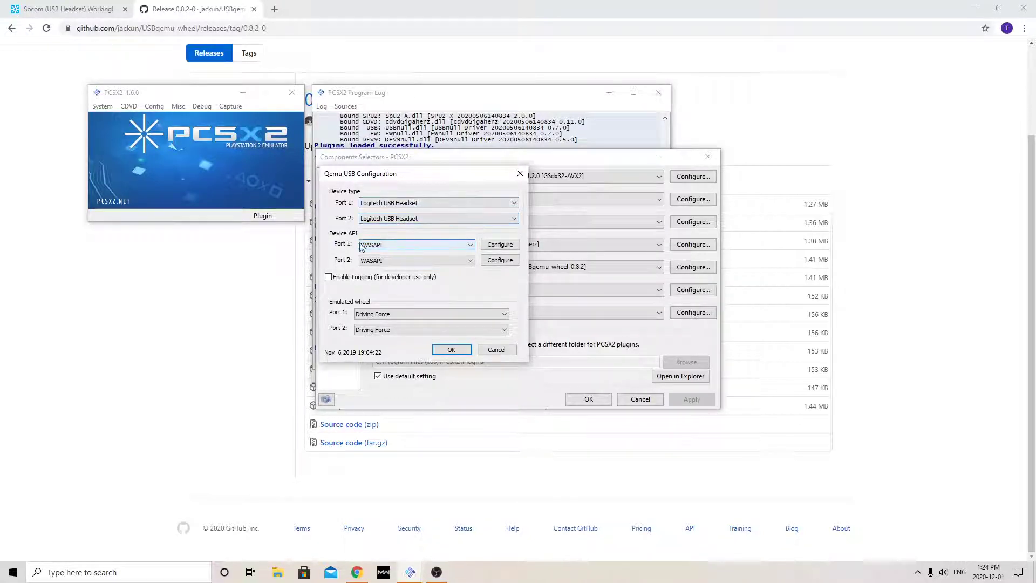
Select WASAPI as the device API for Port 1
left_click(411, 245)
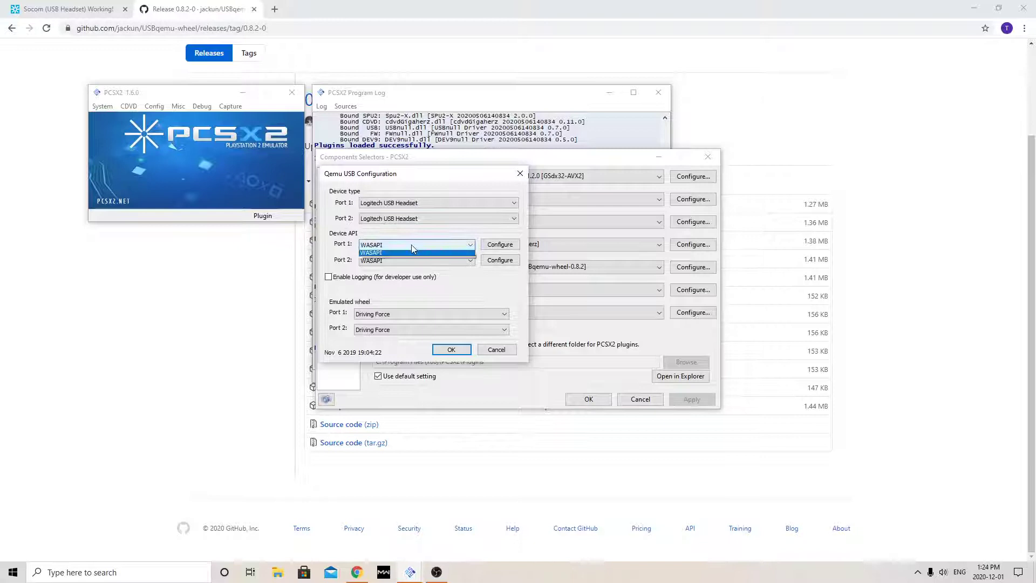
left_click(378, 263)
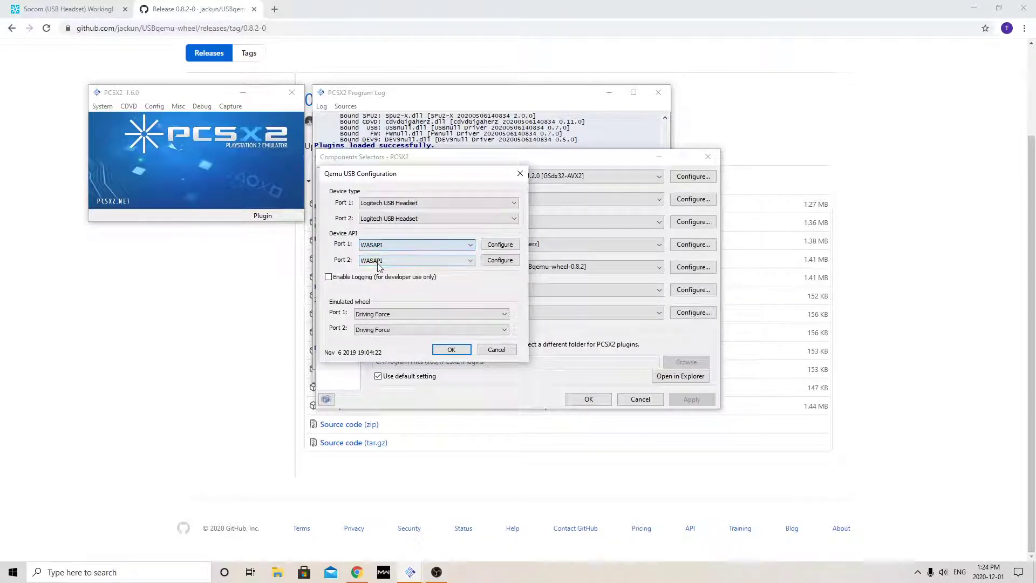
left_click(470, 245)
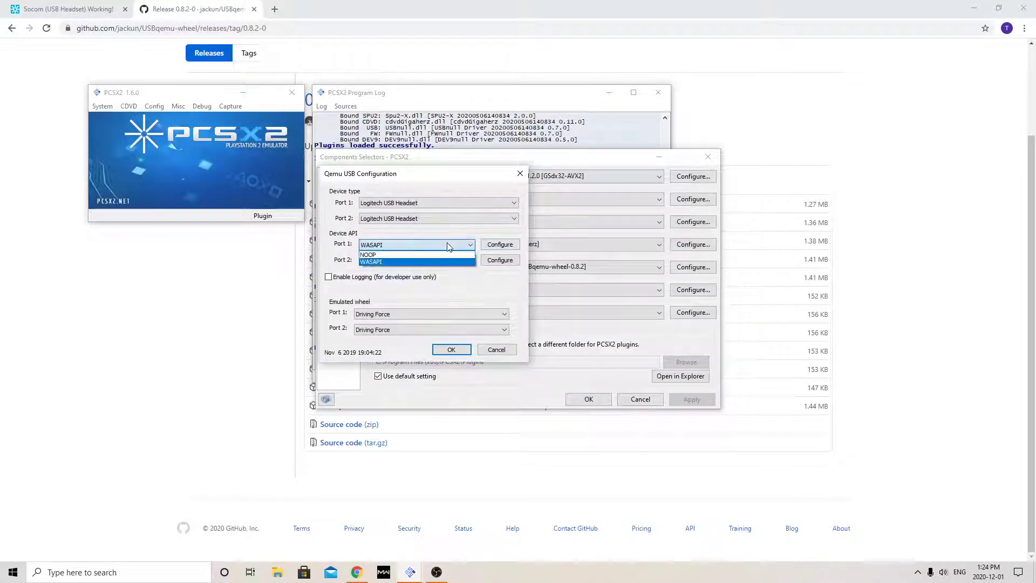
left_click(442, 269)
In Port 1's WASAPI settings, set the Player 1 and Player 2 audio inputs to Microphone (4- Logitech USB Headset)
left_click(500, 244)
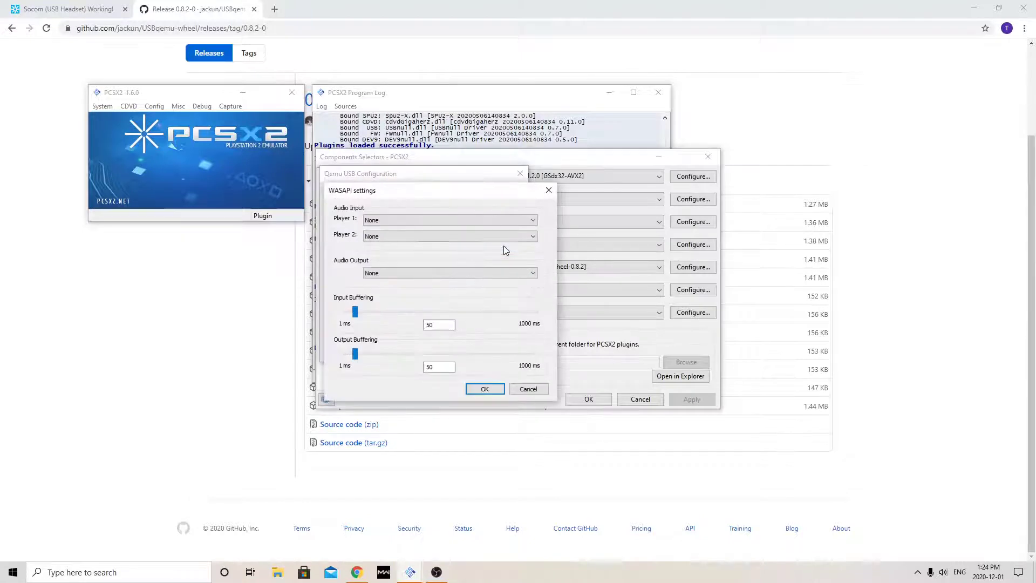
left_click(401, 219)
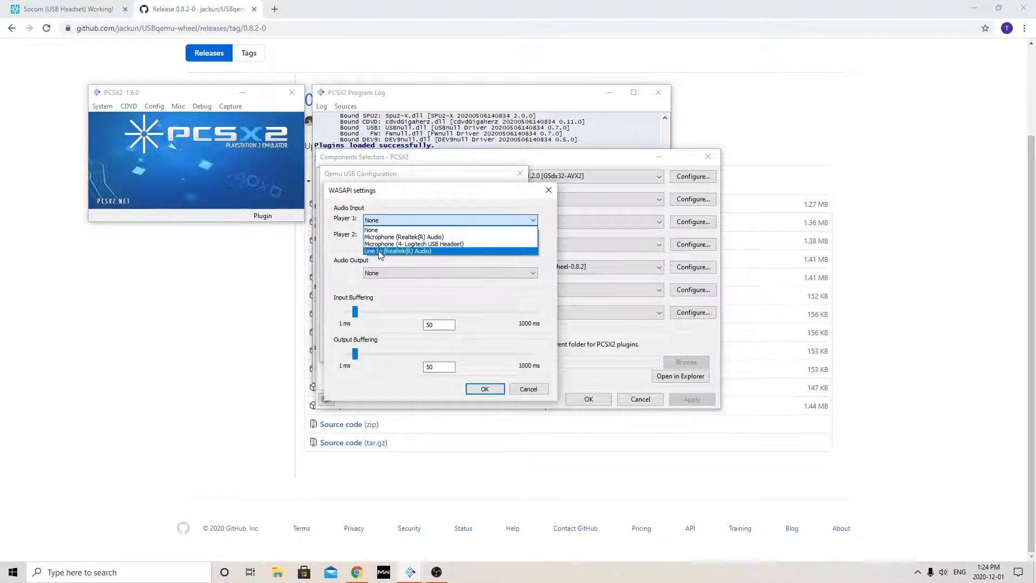
left_click(380, 244)
left_click(386, 236)
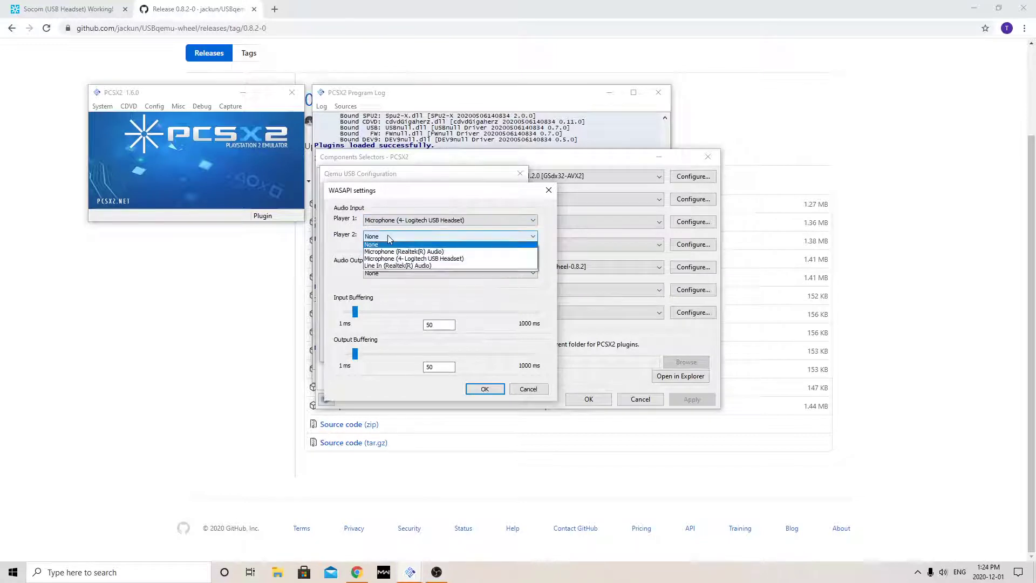
left_click(394, 262)
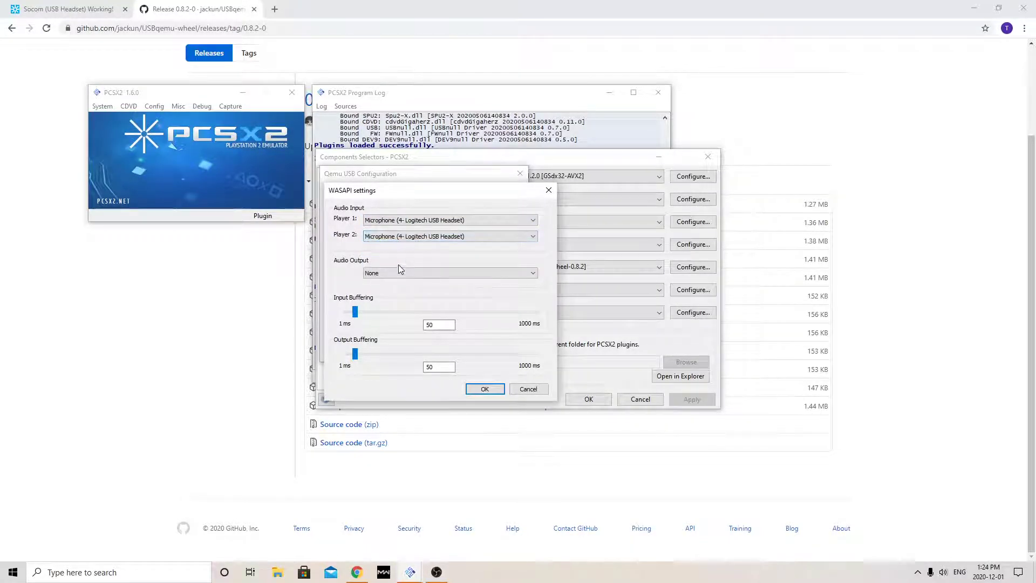
Set the WASAPI audio output to Speakers (4- Logitech USB Headset) and accept the headset, USB plugin and component settings
left_click(400, 273)
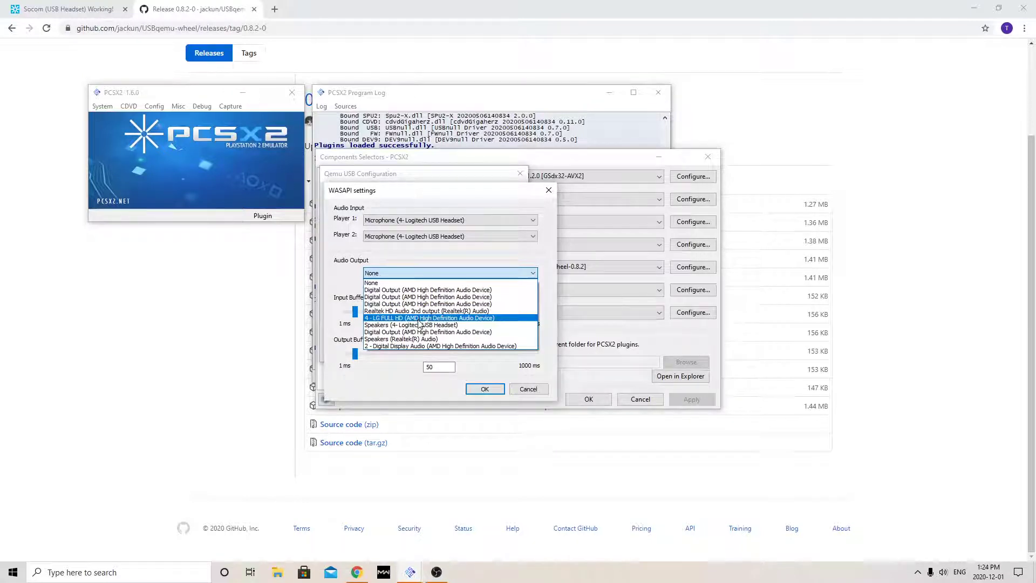
left_click(415, 325)
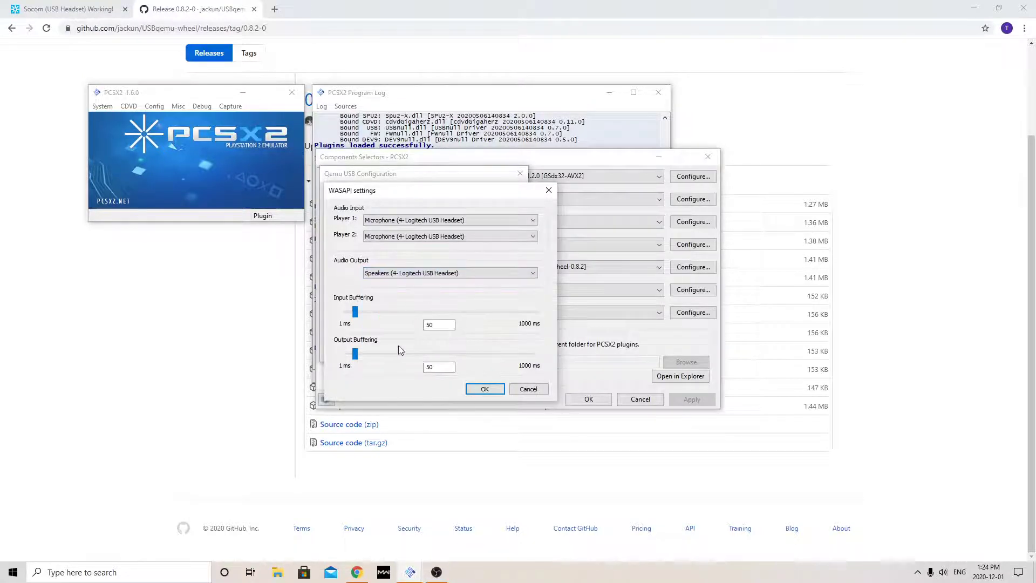
left_click(482, 391)
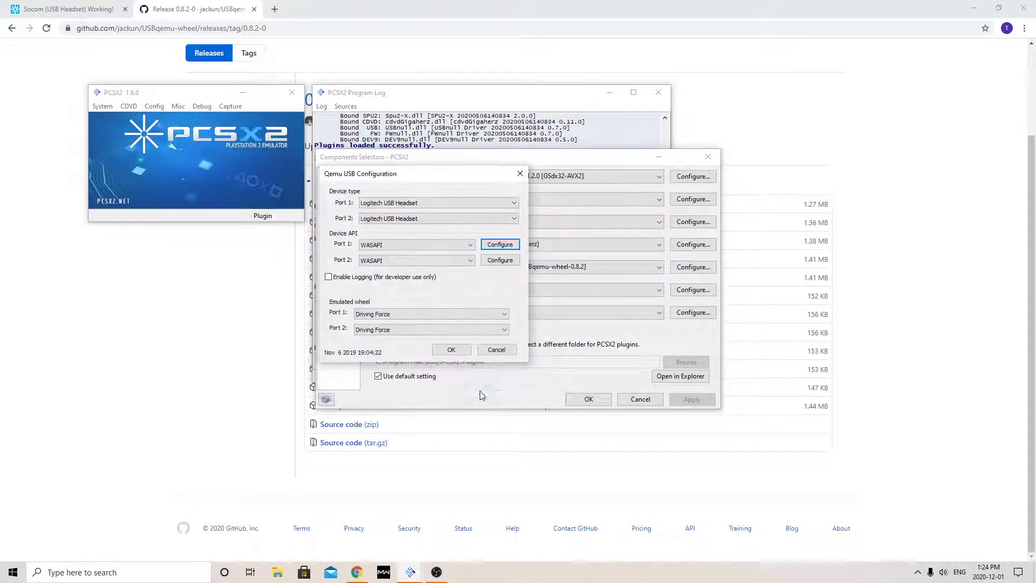
left_click(450, 349)
left_click(599, 403)
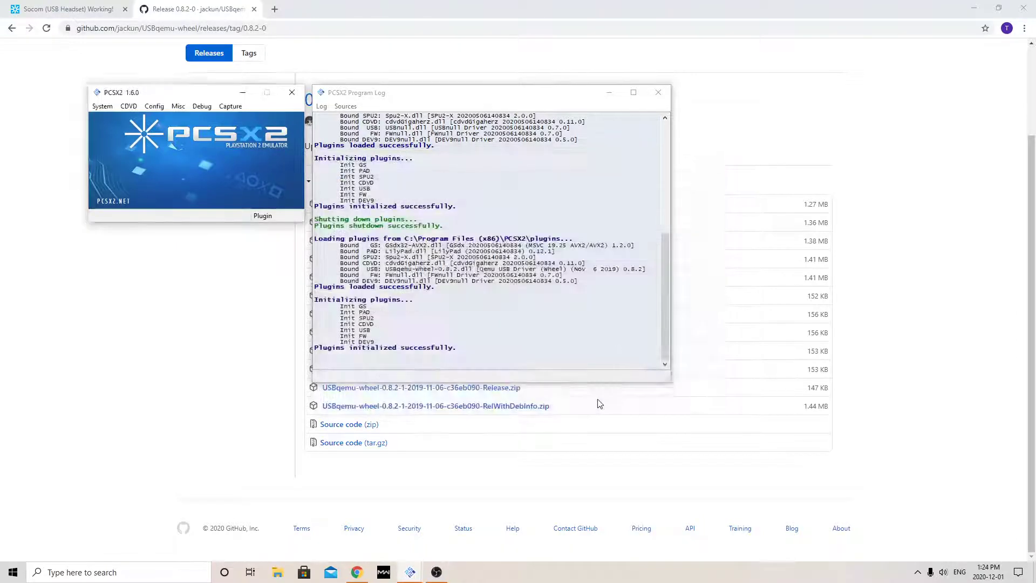
Boot the SOCOM II disc with the CDVD source left on Plugin and reposition the game window
left_click(103, 106)
mouse_move(128, 106)
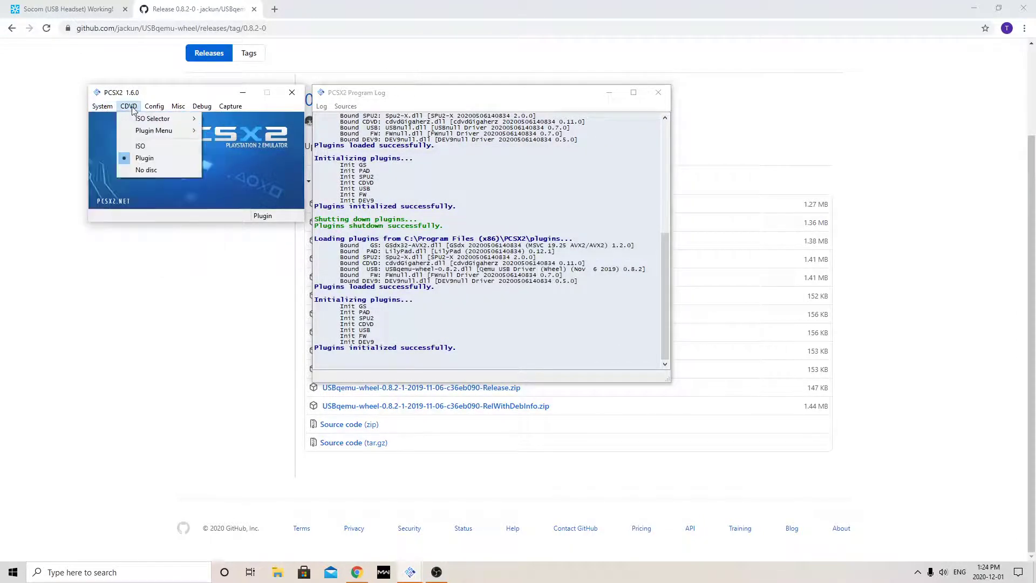
mouse_move(178, 130)
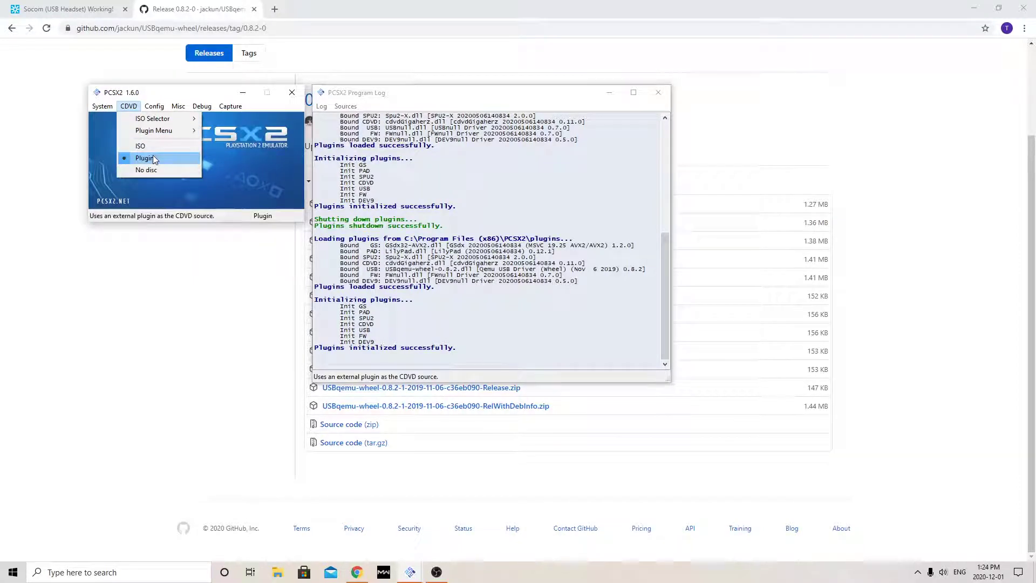
left_click(118, 130)
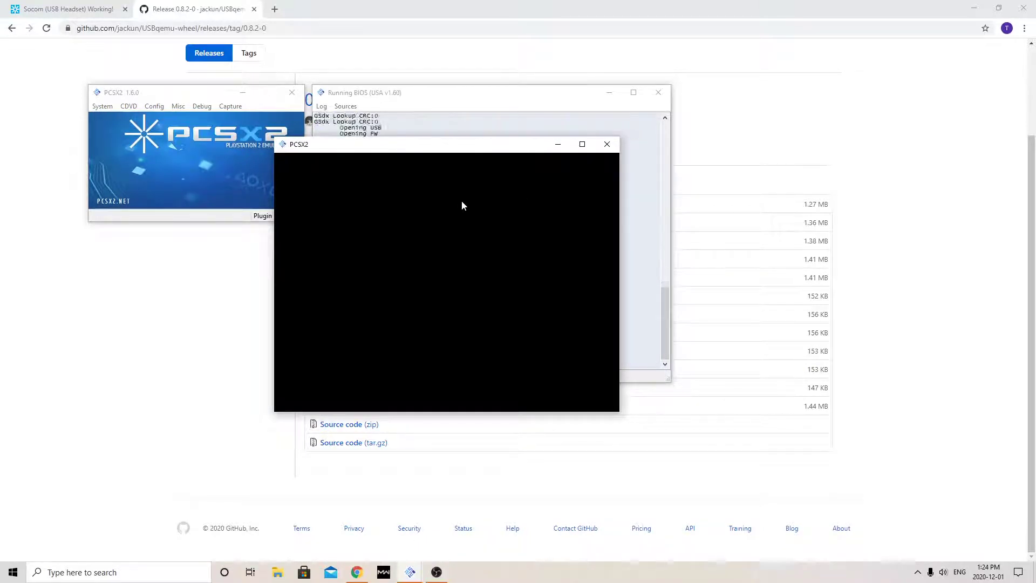
left_click_drag(440, 146, 492, 148)
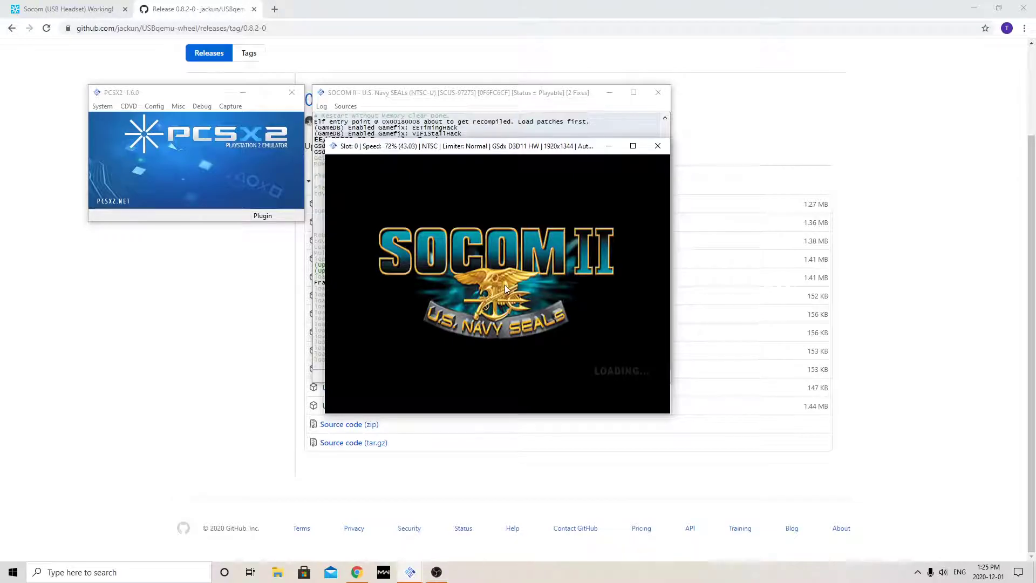
Return the game from full screen to a window and maximize that window
double_click(504, 284)
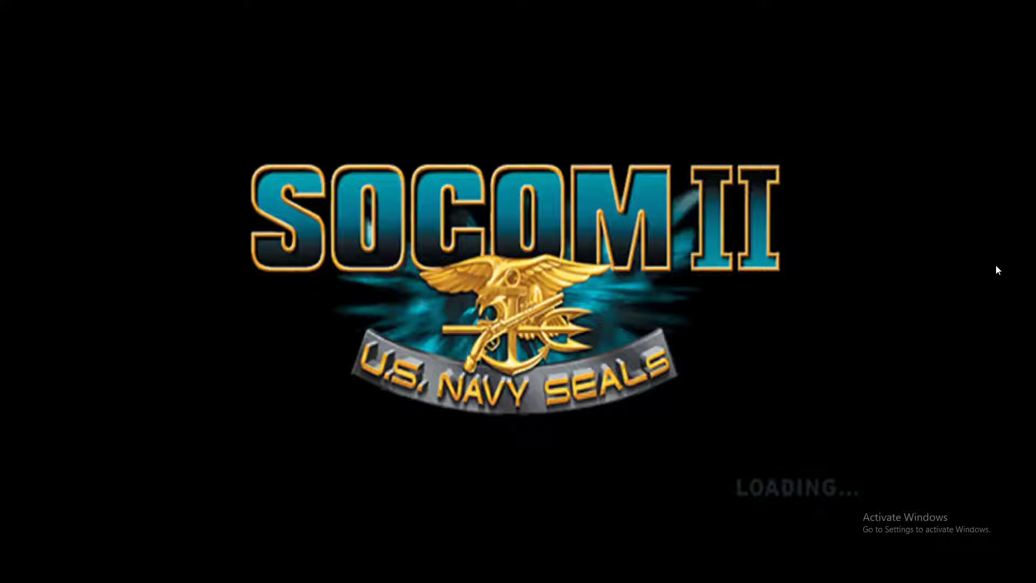
key("alt+Return")
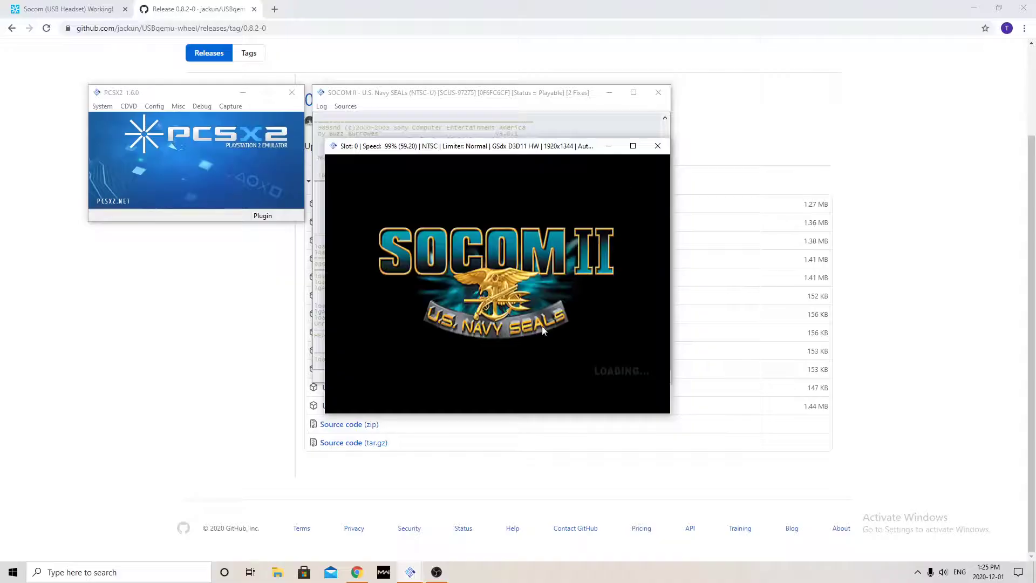
left_click(633, 139)
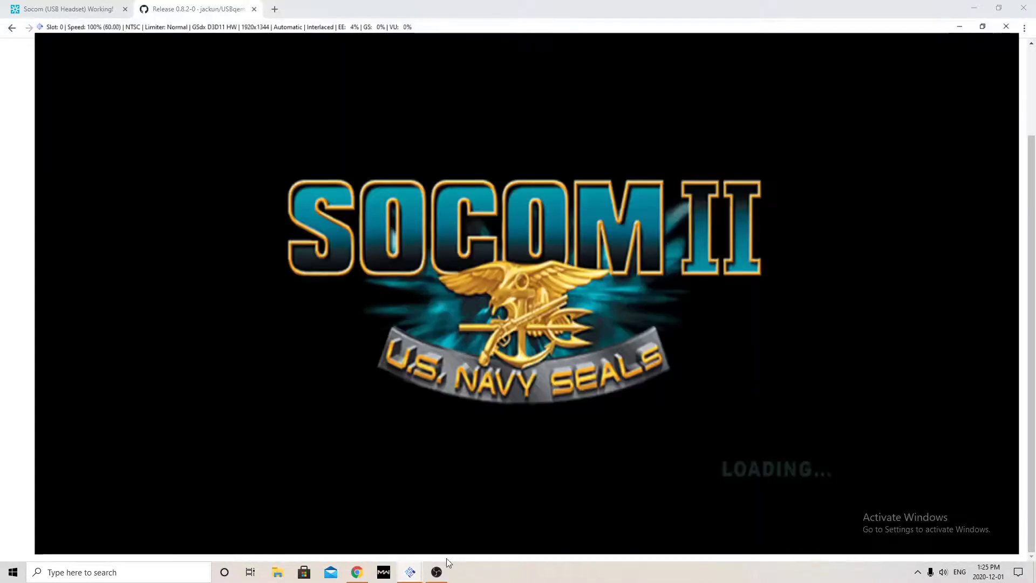
key("super+Up")
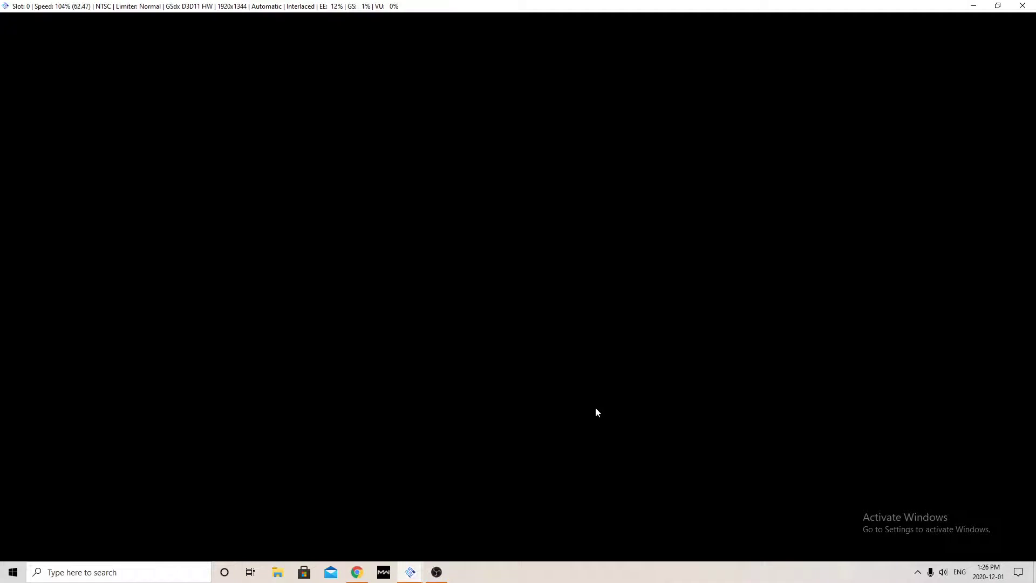
Choose Load Game on the SOCOM II title menu and load the save from memory card slot 1
key("Up")
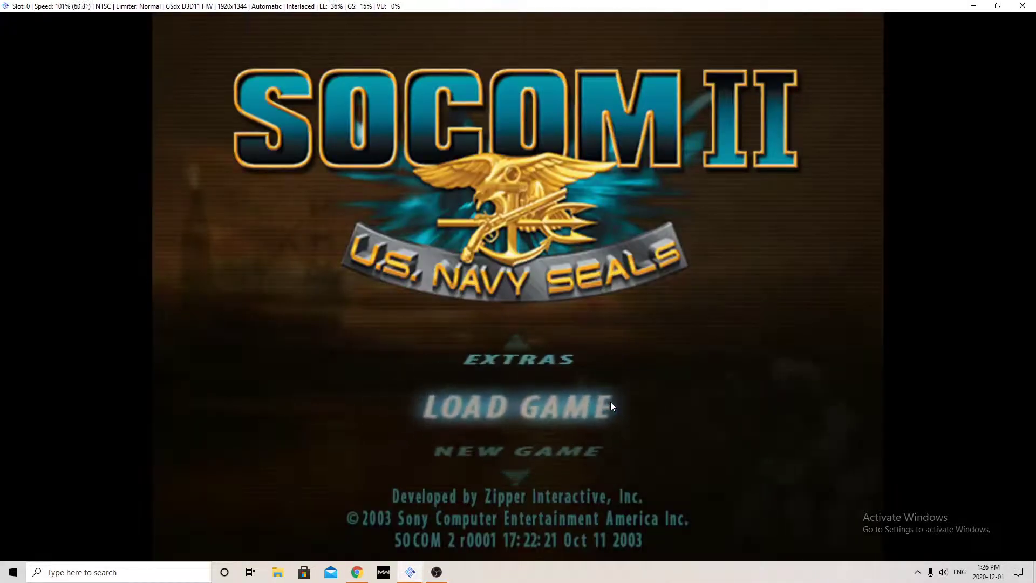
key("Down")
key("Up")
key("Return")
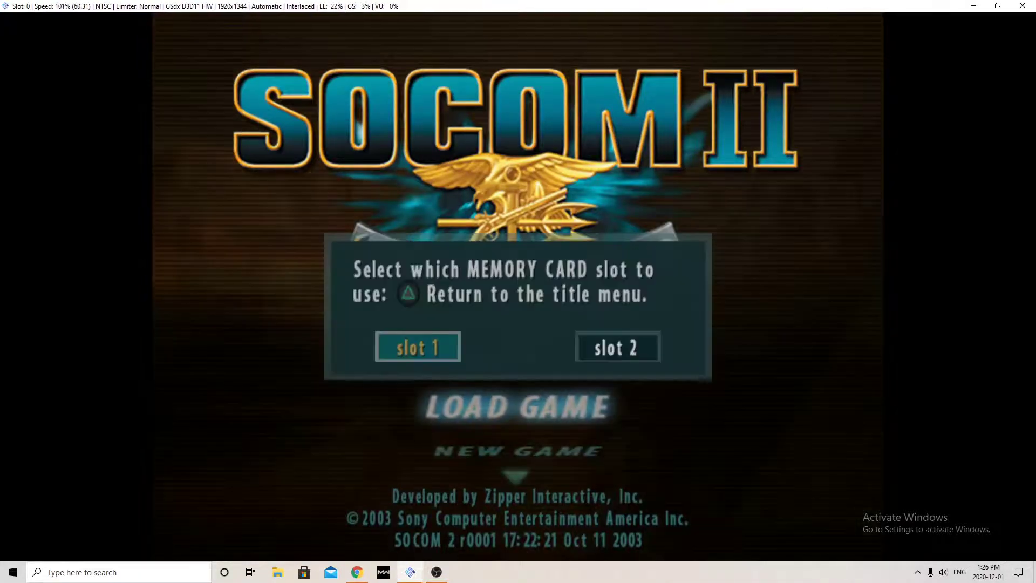
key("Return")
key("Return")
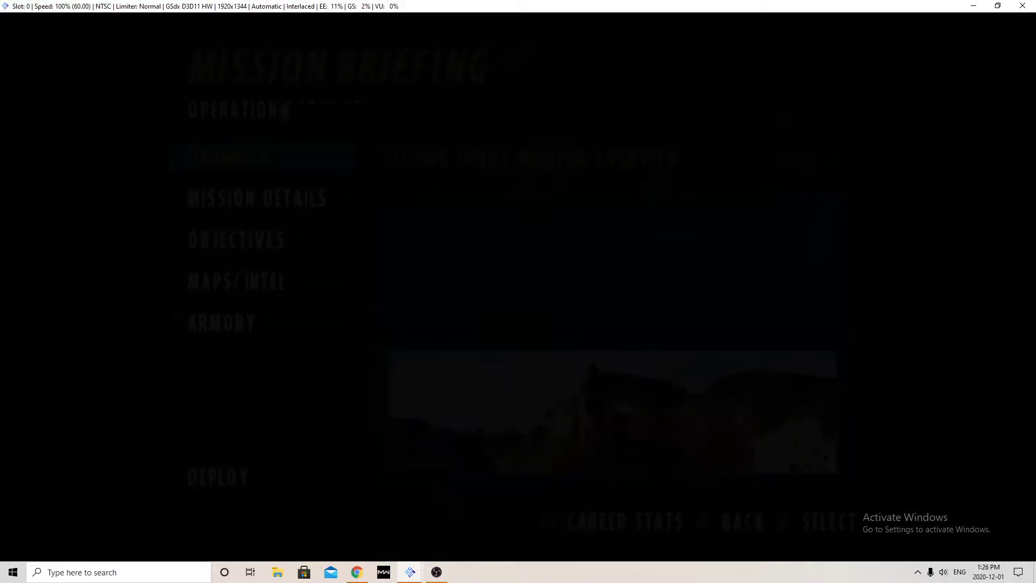
Deploy from the mission briefing and skip the opening cutscene to start the mission
key("Down")
key("Down")
key("Down")
key("Down")
key("Down")
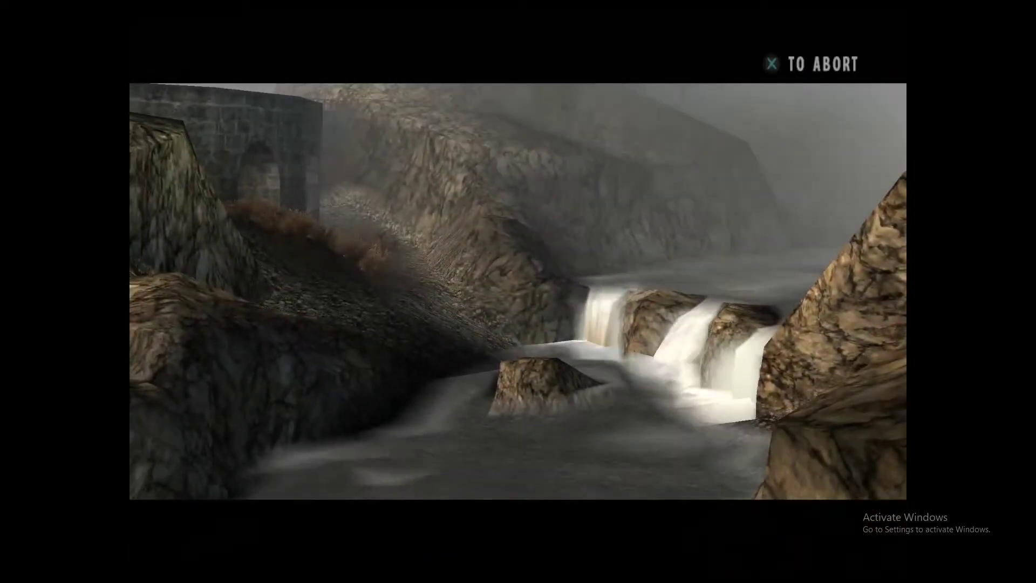
key("Return")
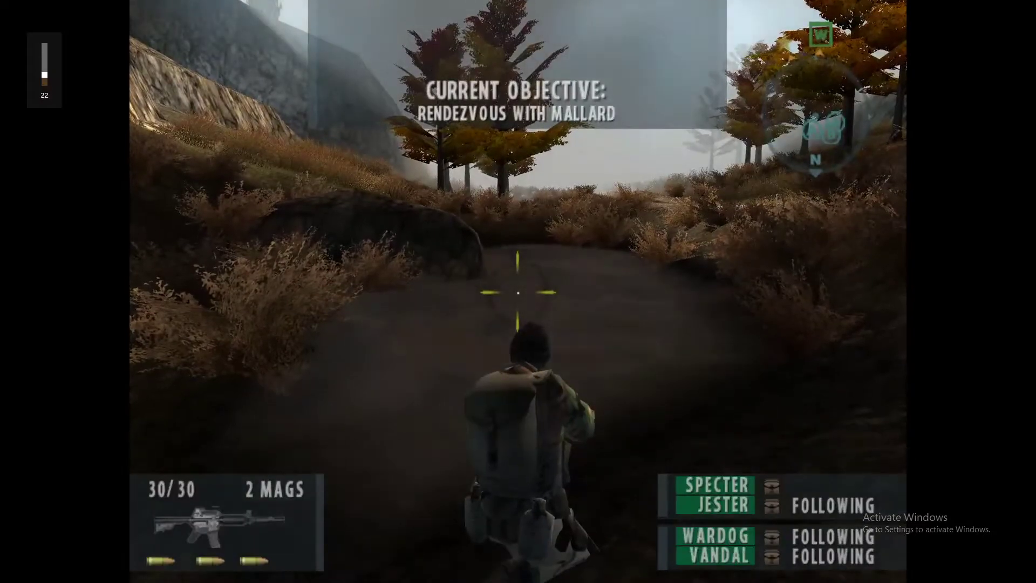
key("Return")
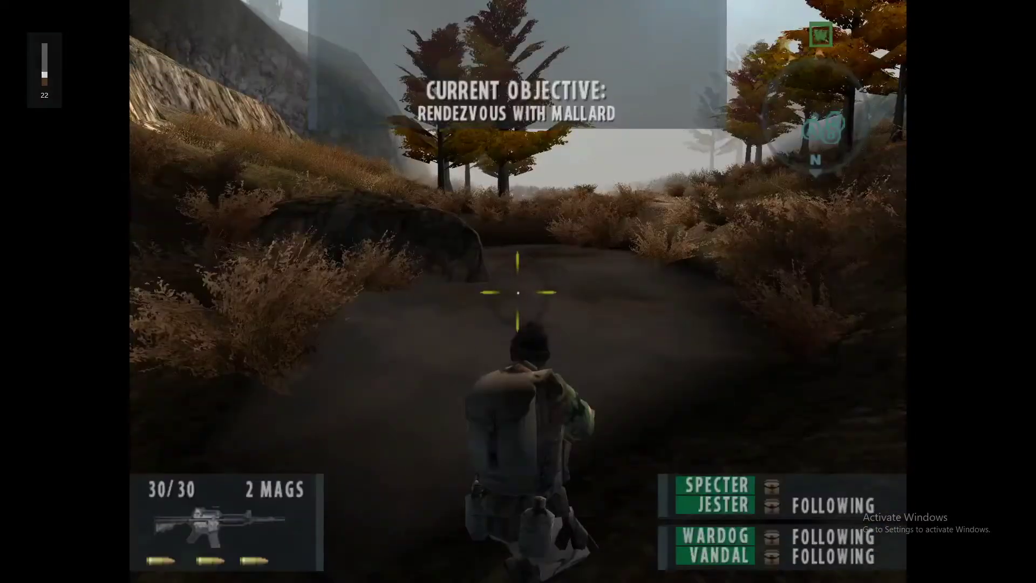
Issue the Fire At Will order to the entire fireteam and move the soldier forward
key("Tab")
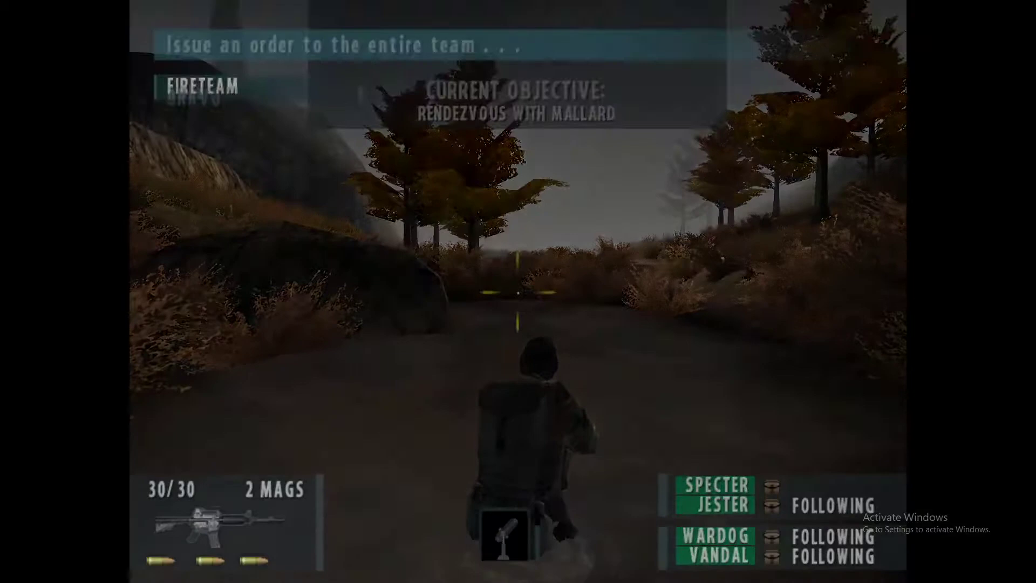
key("Right")
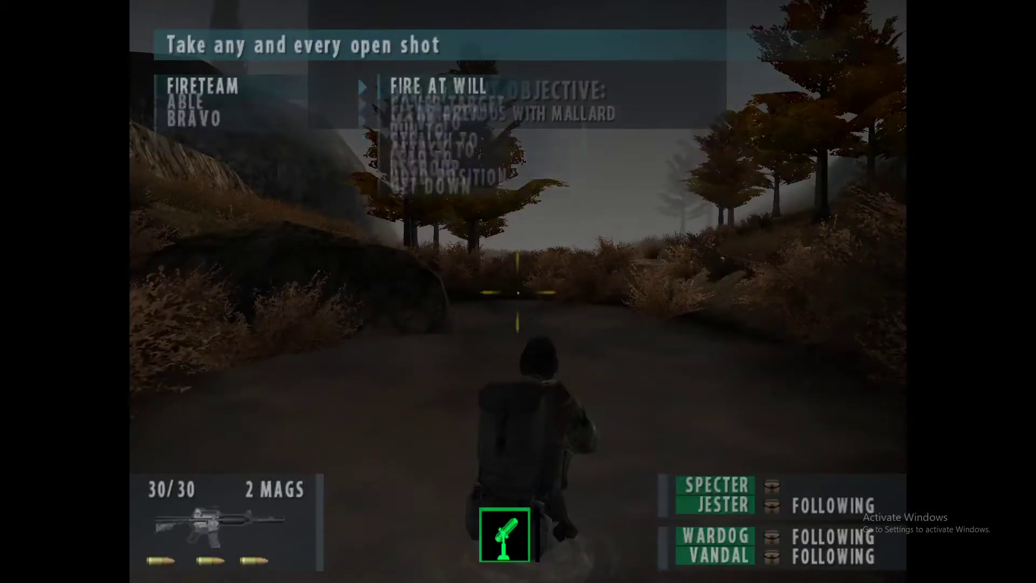
key("Return")
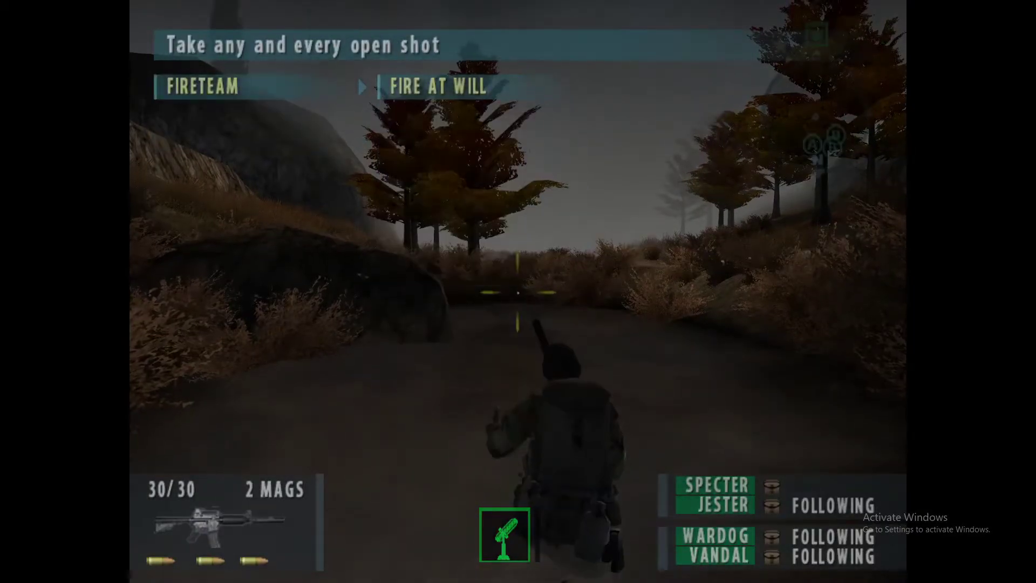
key("w")
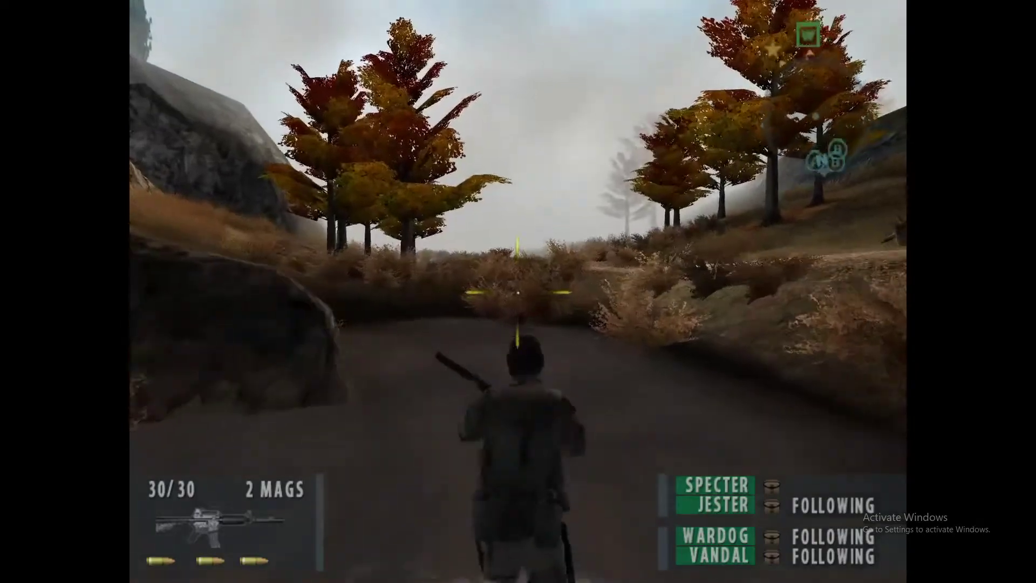
key("w")
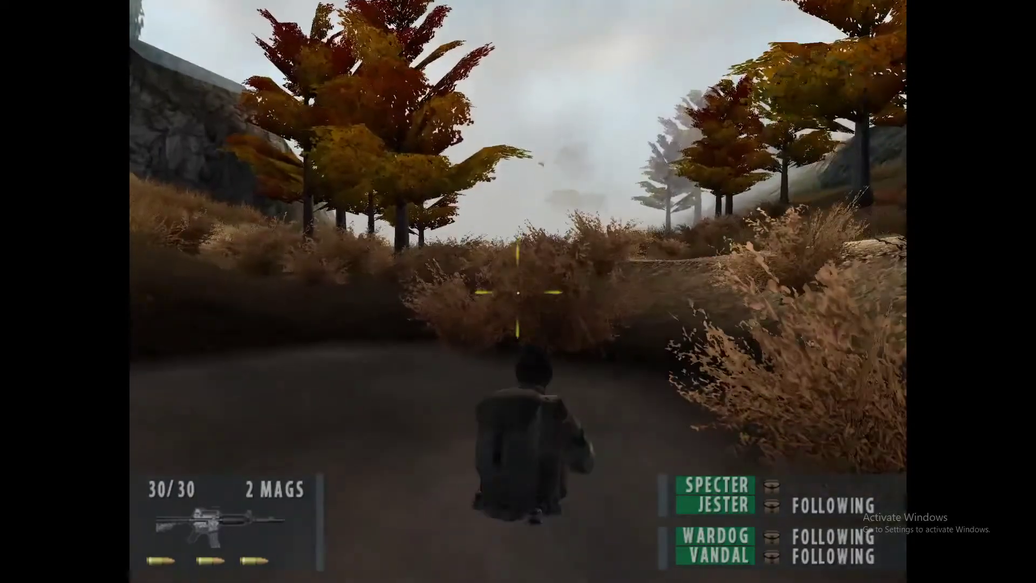
Issue an Attack To order to the fireteam with a target location and continue moving forward
key("e")
key("Return")
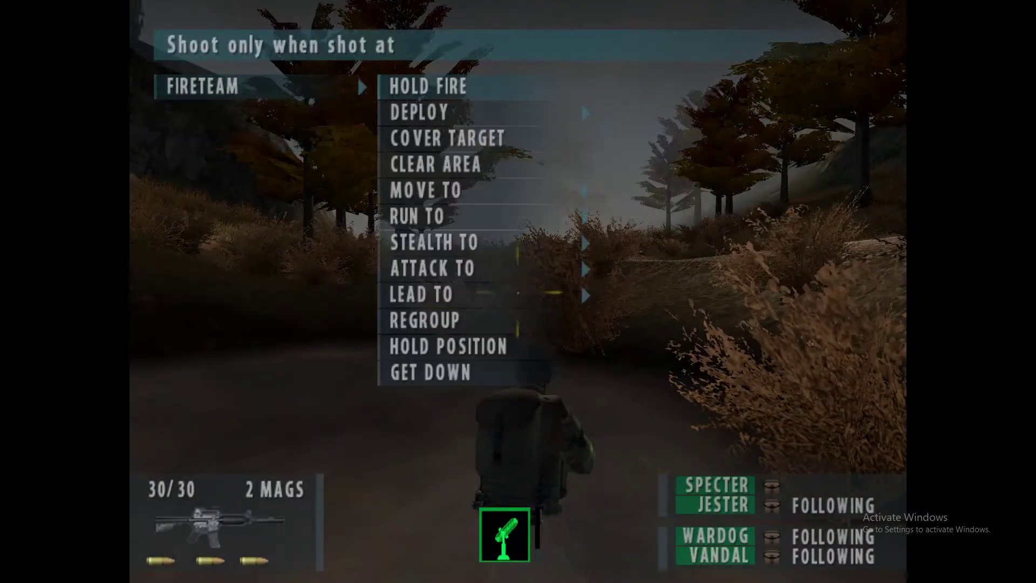
key("Down")
key("Down")
key("Down")
key("Down")
key("Down")
key("Down")
key("Down")
key("Return")
key("Down")
key("Down")
key("Down")
key("Down")
key("Down")
key("Down")
key("Down")
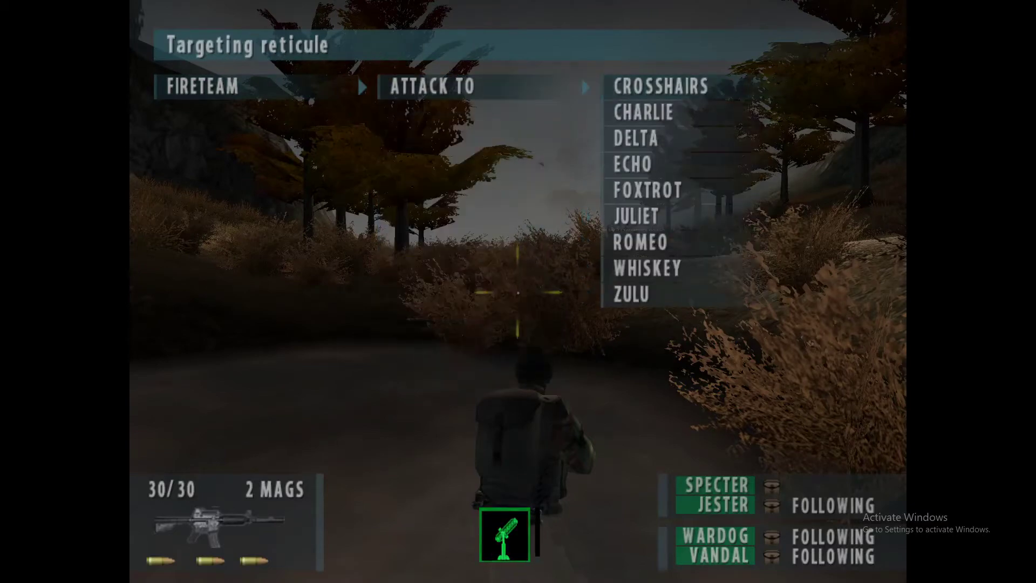
key("Return")
key("w")
key("w")
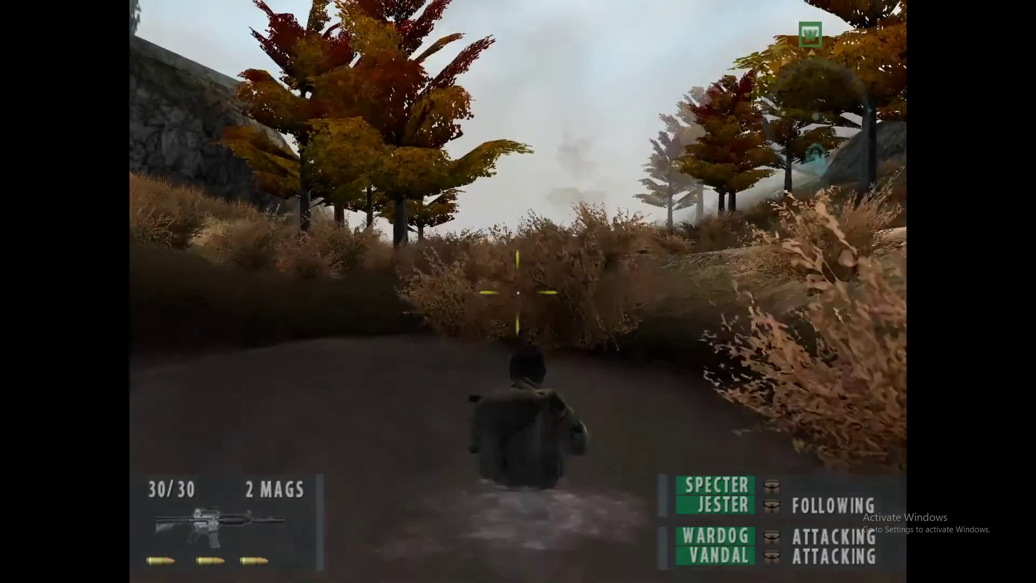